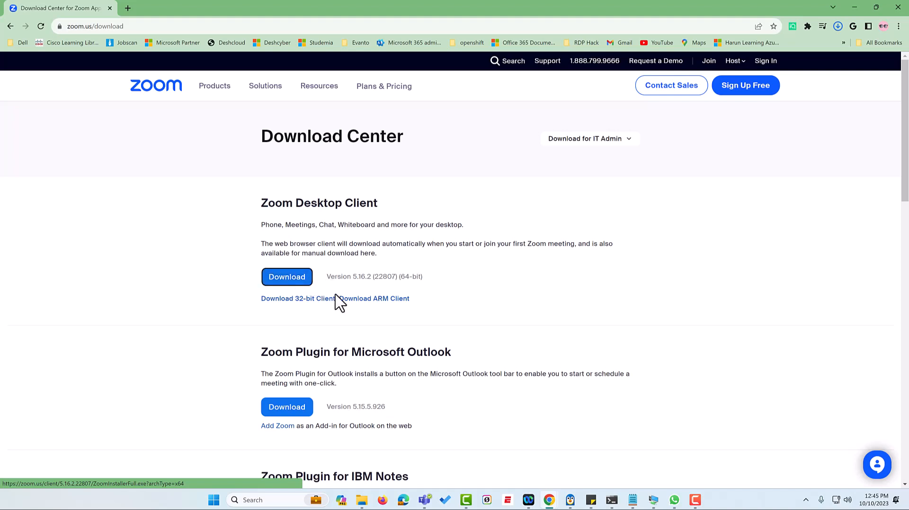
- Download the 32-bit Zoom desktop client from the Zoom Download Center
{"action": "left_click", "coordinate": [289, 299]}
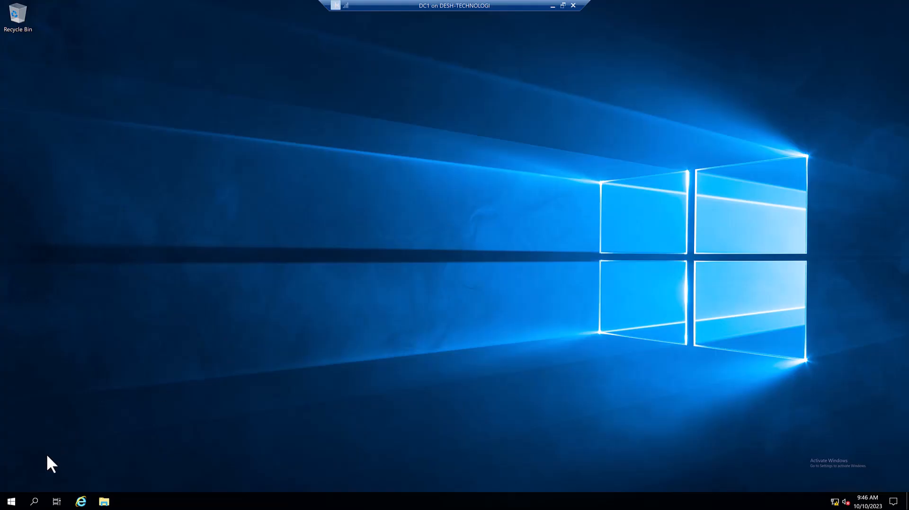
- Create a new folder named 'Software Client Repo' on Local Disk (C:)
{"action": "left_click", "coordinate": [98, 502]}
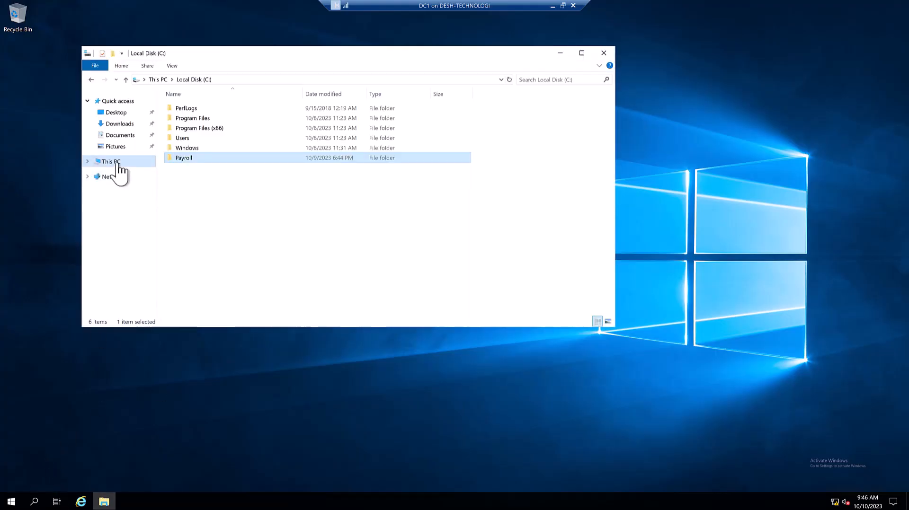
{"action": "left_click", "coordinate": [117, 162]}
{"action": "left_click", "coordinate": [331, 205]}
{"action": "double_click", "coordinate": [331, 205]}
{"action": "right_click", "coordinate": [195, 196]}
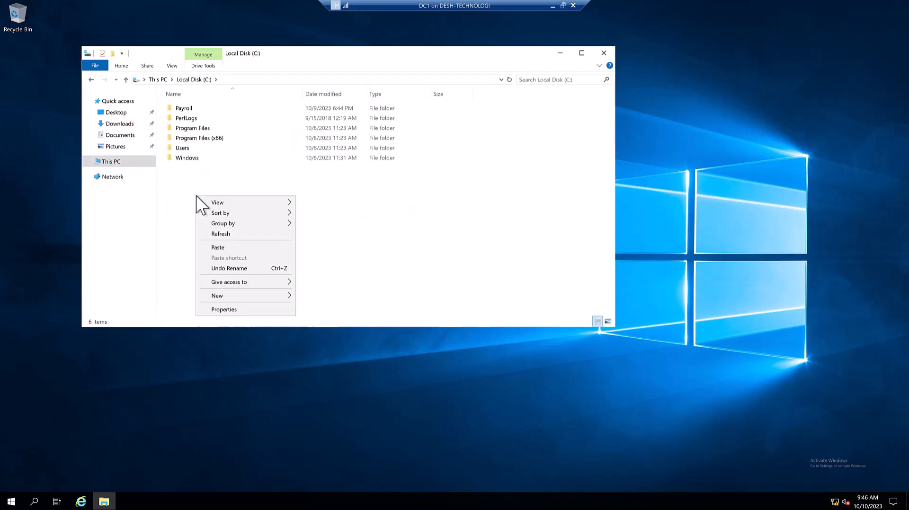
{"action": "mouse_move", "coordinate": [236, 297]}
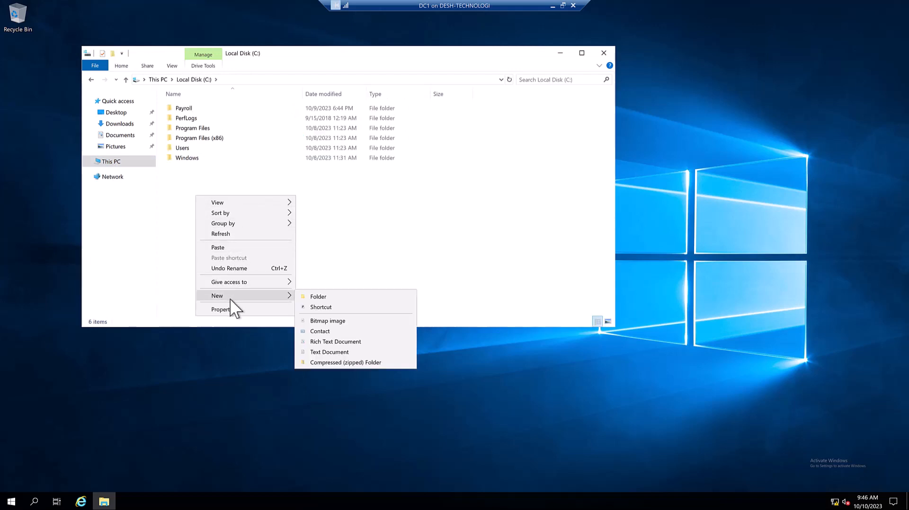
{"action": "left_click", "coordinate": [314, 297]}
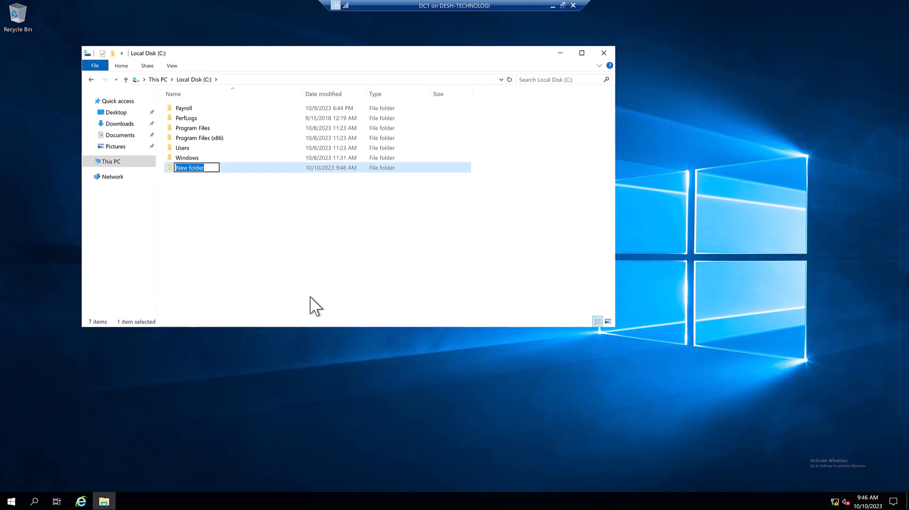
{"action": "type", "text": "Software Client Repo"}
{"action": "key", "text": "Return"}
- Paste the ZoomInstallerFull installer into the folder and check its properties
{"action": "double_click", "coordinate": [221, 168]}
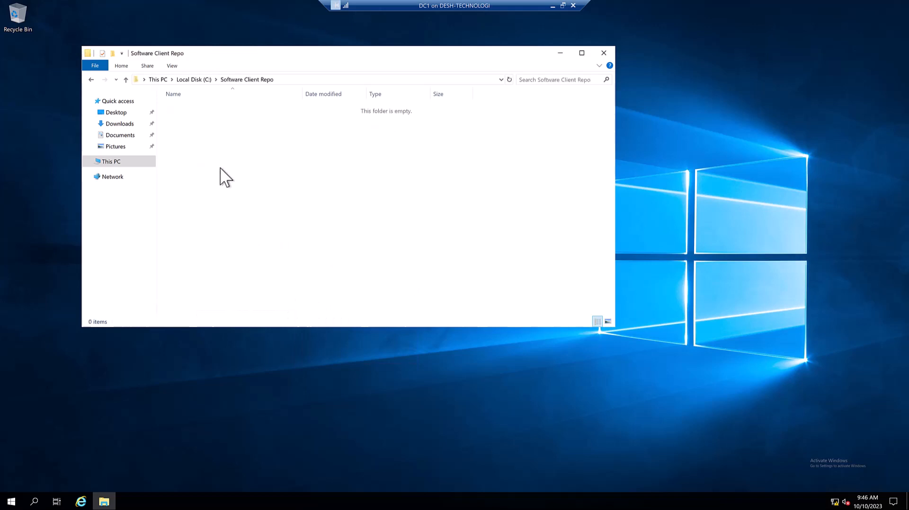
{"action": "right_click", "coordinate": [247, 128]}
{"action": "left_click", "coordinate": [282, 193]}
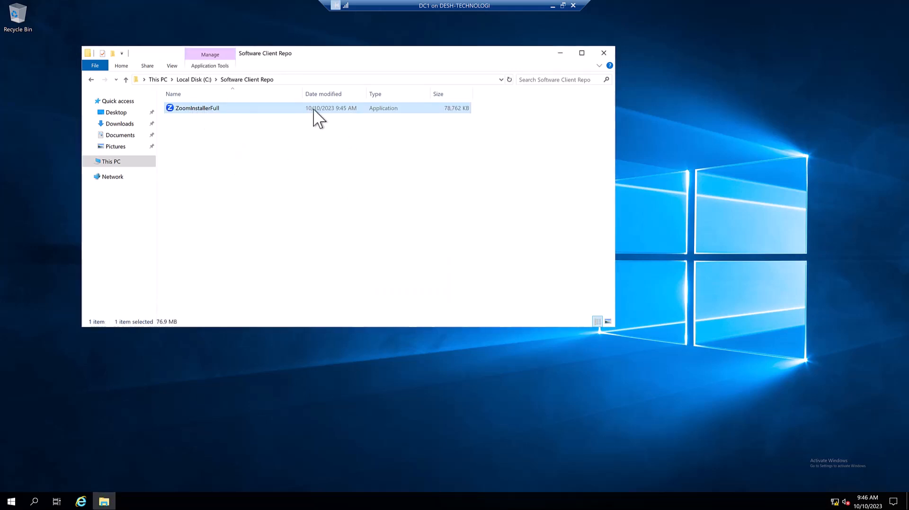
{"action": "right_click", "coordinate": [232, 109]}
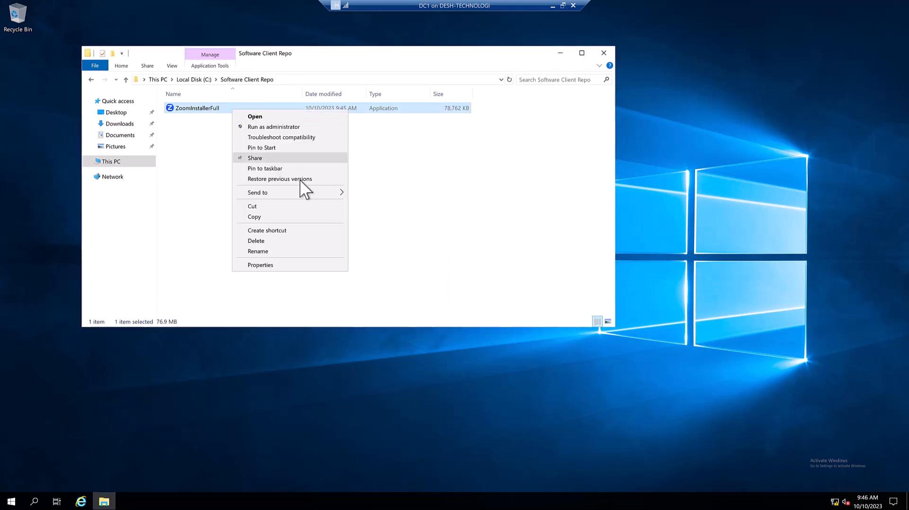
{"action": "left_click", "coordinate": [273, 263]}
{"action": "left_click_drag", "start_coordinate": [584, 227], "coordinate": [364, 83]}
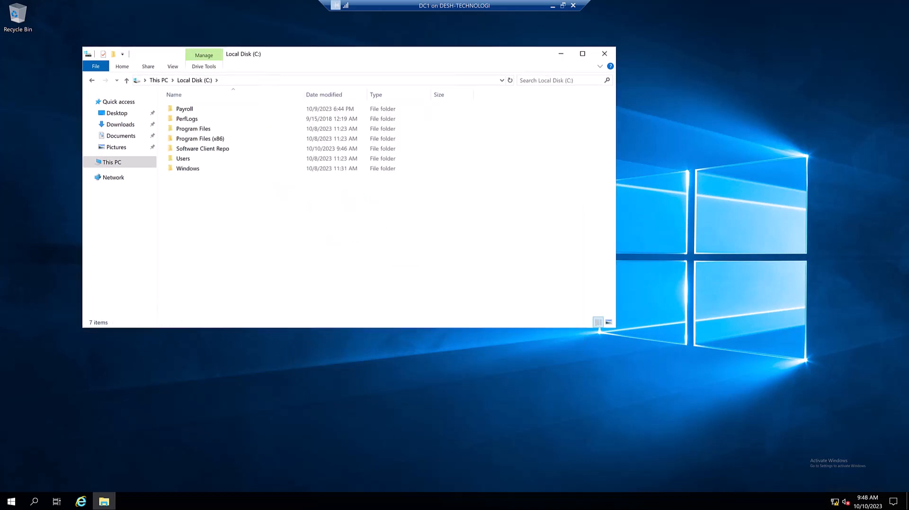
{"action": "right_click", "coordinate": [210, 150]}
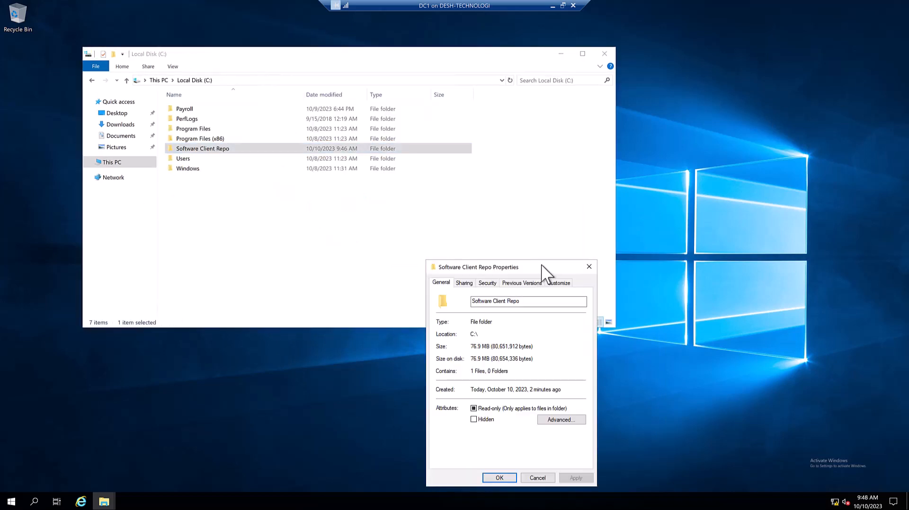
{"action": "left_click_drag", "start_coordinate": [541, 265], "coordinate": [382, 77]}
{"action": "left_click", "coordinate": [324, 89]}
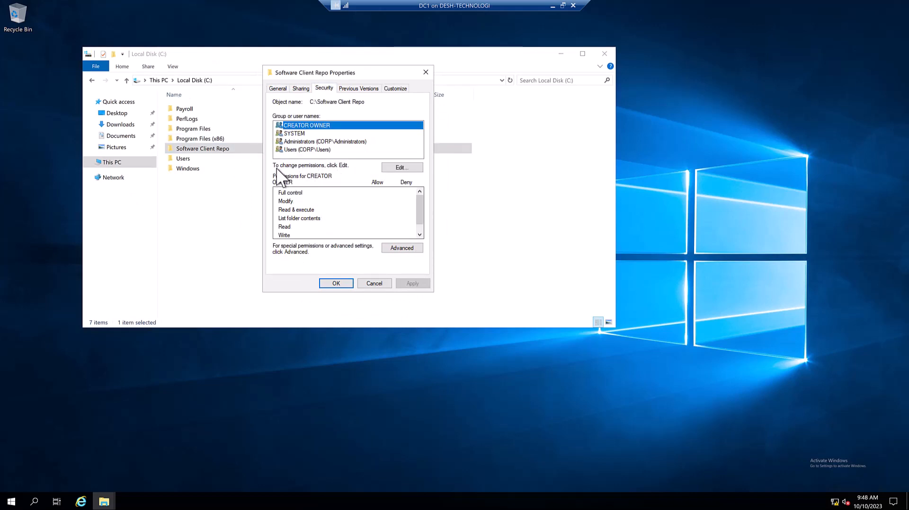
{"action": "left_click", "coordinate": [402, 169]}
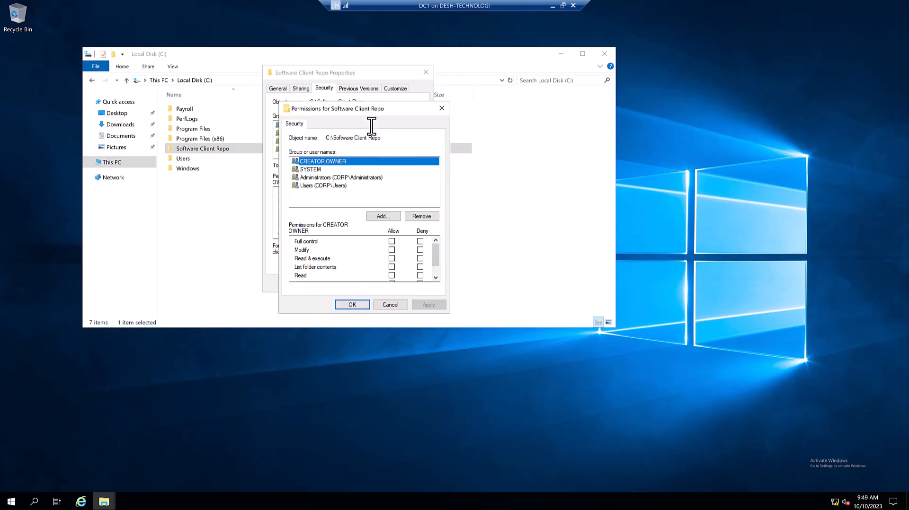
{"action": "left_click_drag", "start_coordinate": [403, 111], "coordinate": [385, 97]}
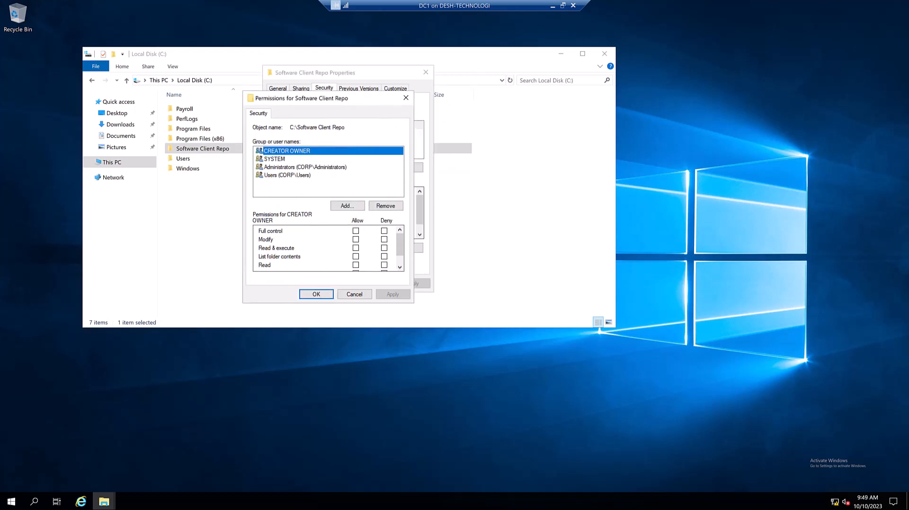
{"action": "left_click", "coordinate": [287, 176]}
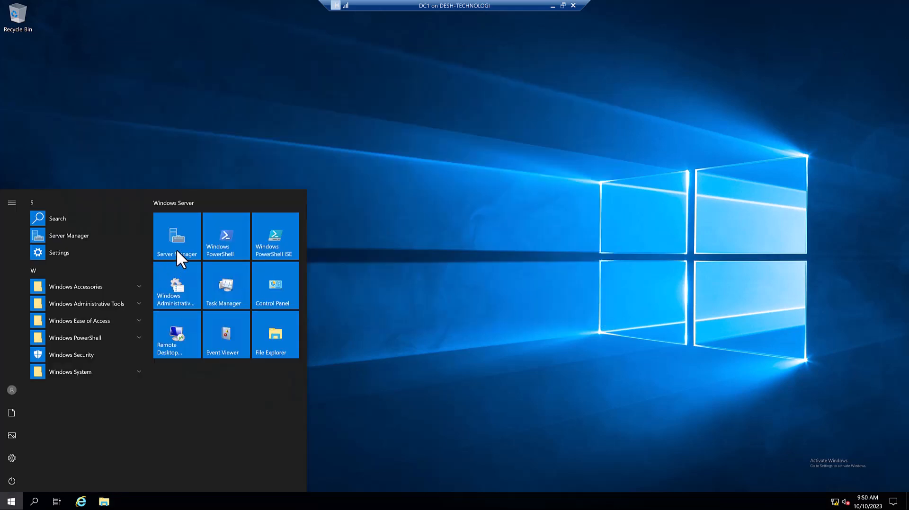
- Launch Group Policy Management from Server Manager's Tools menu, then close Server Manager
{"action": "left_click", "coordinate": [176, 250]}
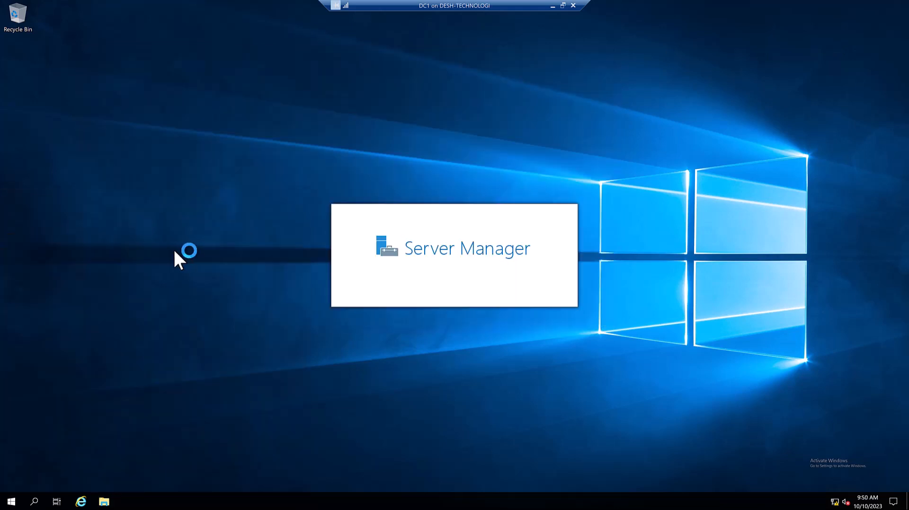
{"action": "left_click", "coordinate": [266, 43]}
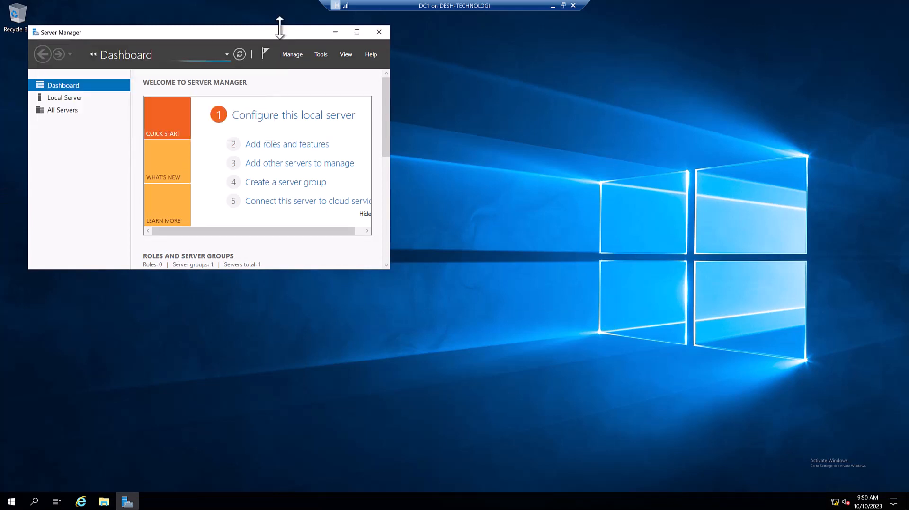
{"action": "left_click_drag", "start_coordinate": [279, 28], "coordinate": [566, 64]}
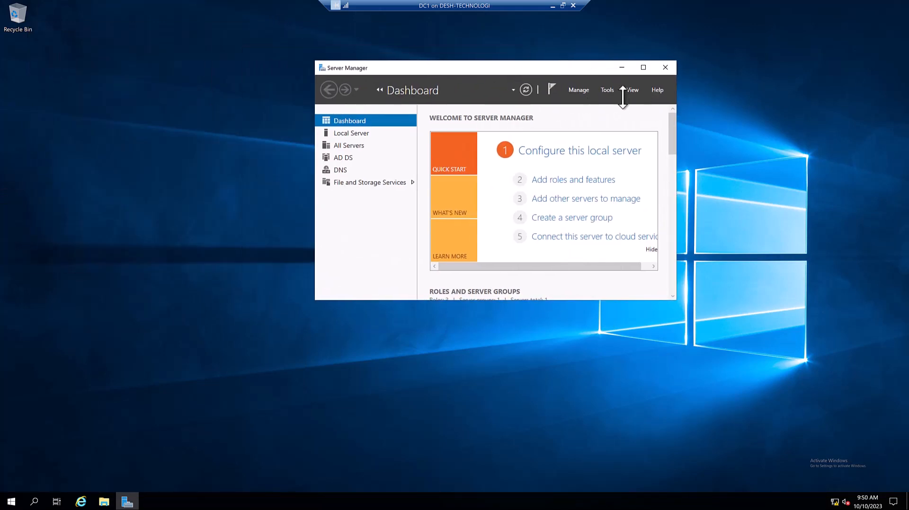
{"action": "left_click", "coordinate": [608, 90]}
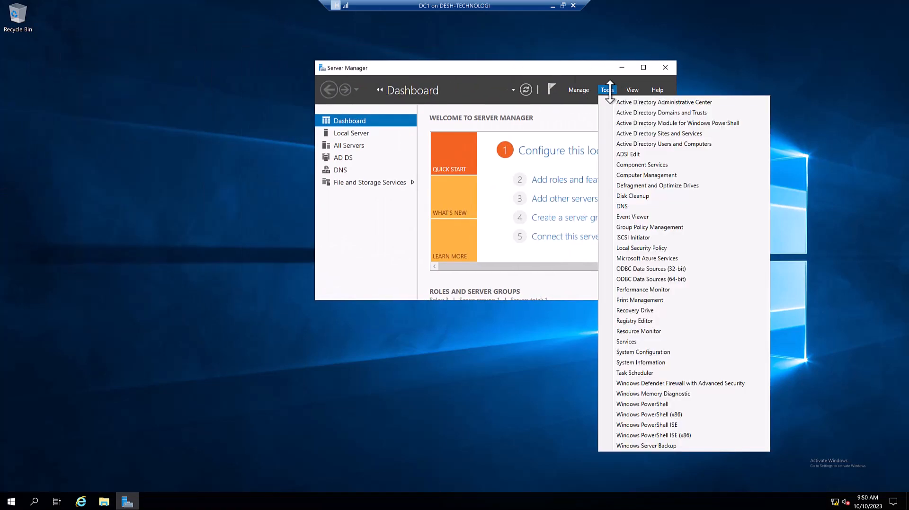
{"action": "left_click", "coordinate": [631, 227]}
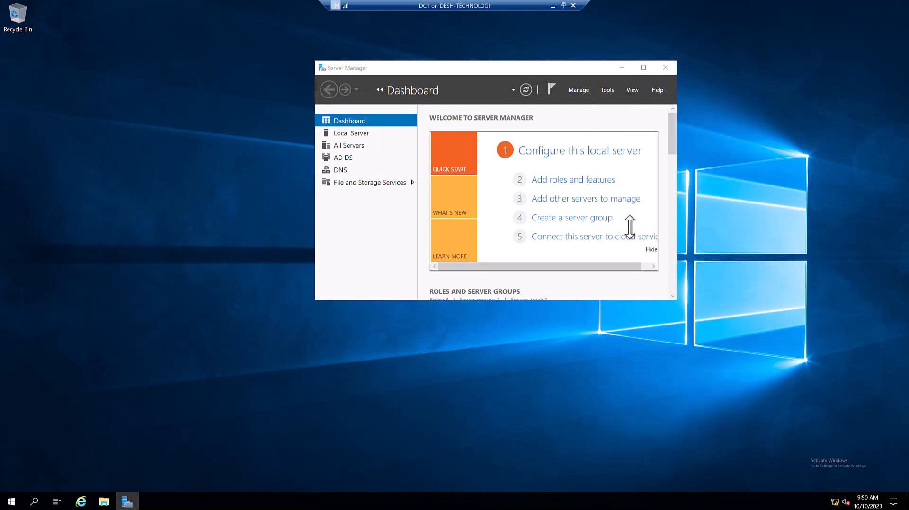
{"action": "left_click", "coordinate": [666, 67]}
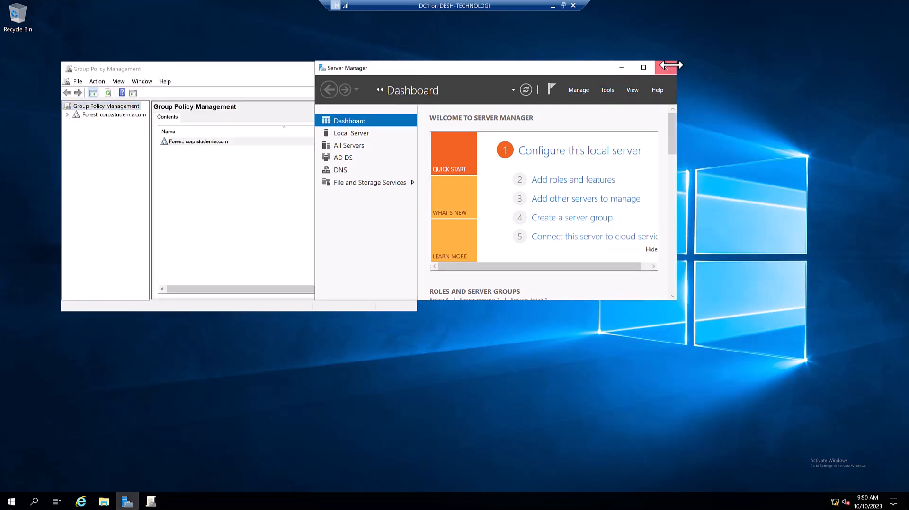
{"action": "left_click_drag", "start_coordinate": [320, 67], "coordinate": [442, 78]}
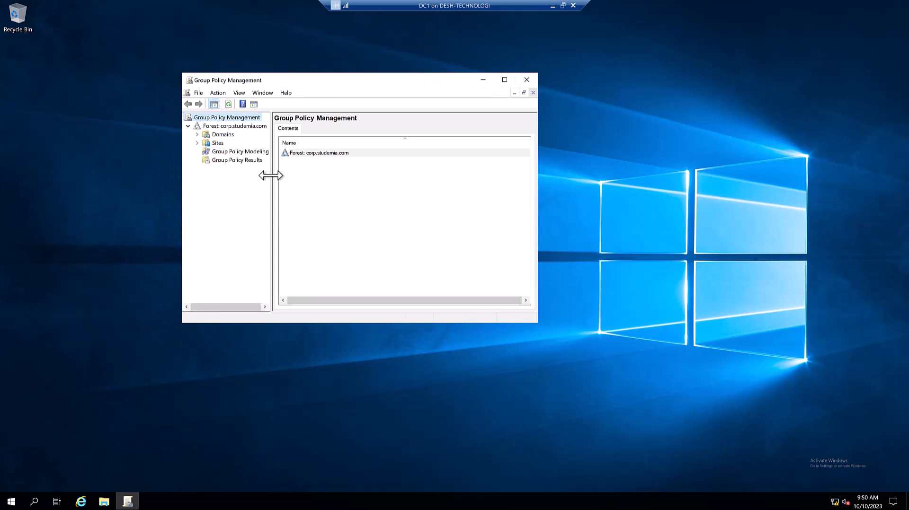
- Expand Domains and corp.studemia.com to show Default Domain Policy and New York Office
{"action": "left_click_drag", "start_coordinate": [275, 175], "coordinate": [302, 175]}
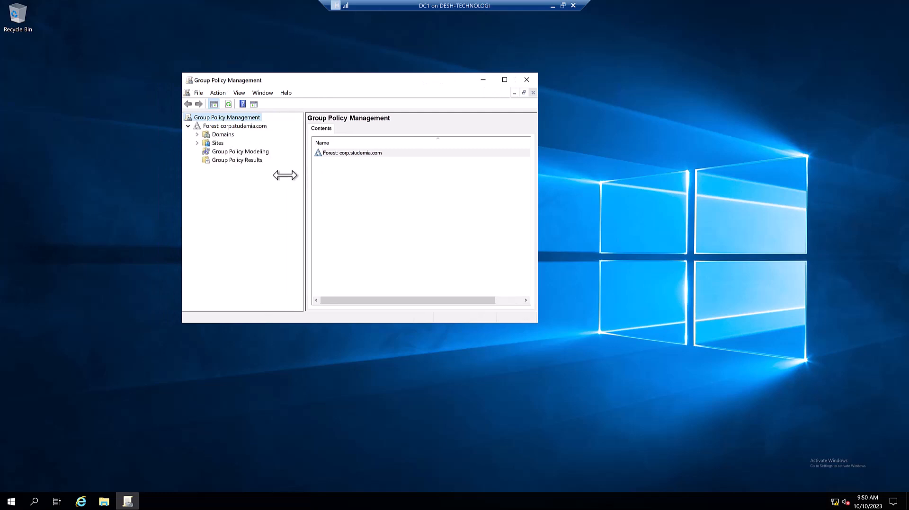
{"action": "left_click", "coordinate": [197, 135]}
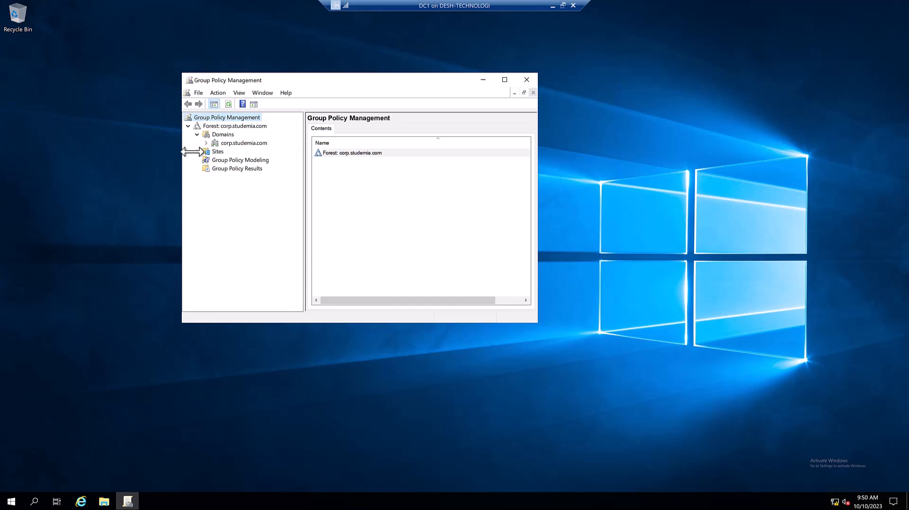
{"action": "left_click", "coordinate": [206, 143]}
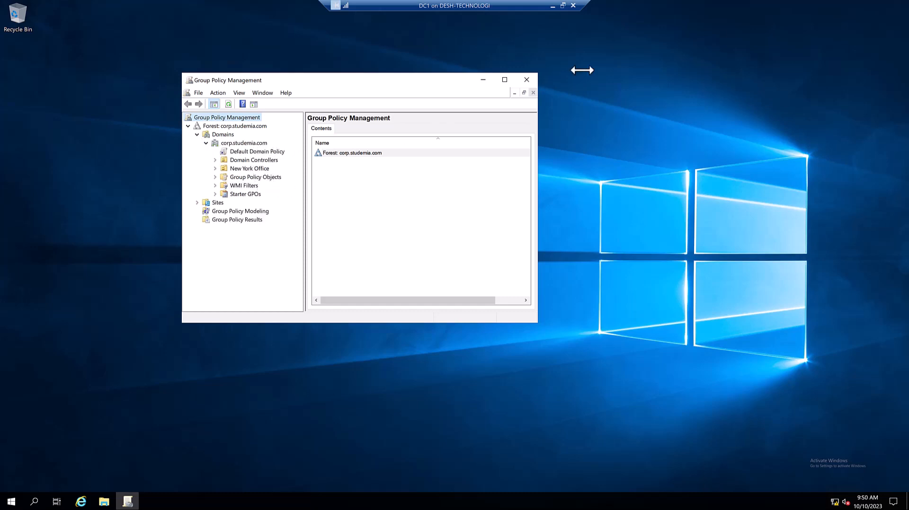
- Create a GPO named 'Software Deployment policy' linked to the New York Office unit
{"action": "left_click", "coordinate": [240, 168]}
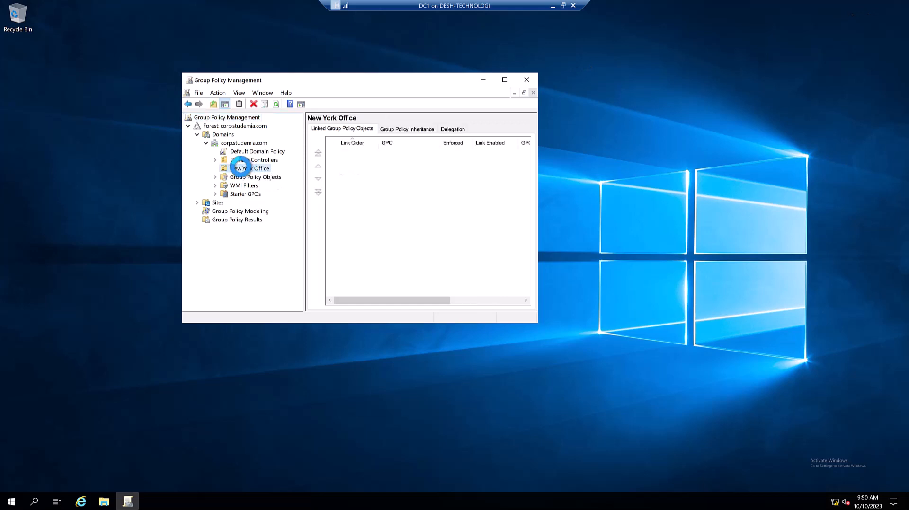
{"action": "right_click", "coordinate": [240, 168]}
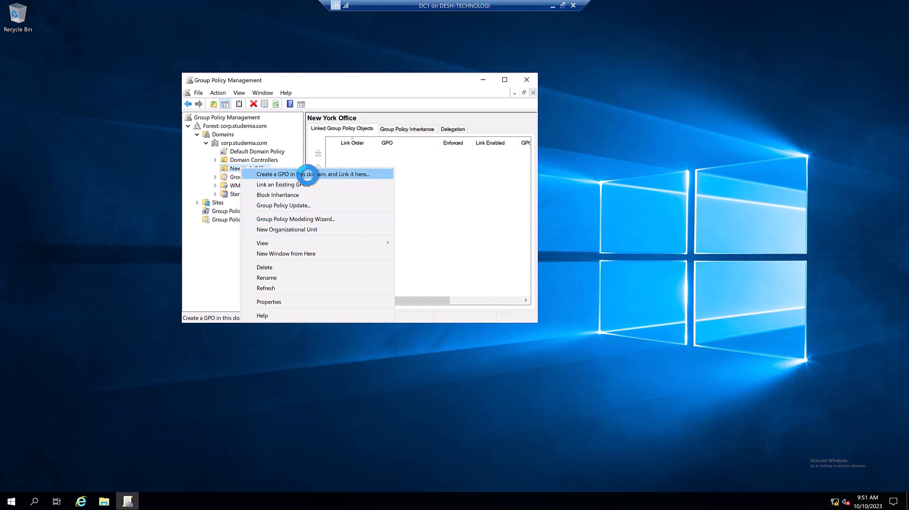
{"action": "left_click", "coordinate": [307, 174]}
{"action": "left_click_drag", "start_coordinate": [343, 188], "coordinate": [198, 187]}
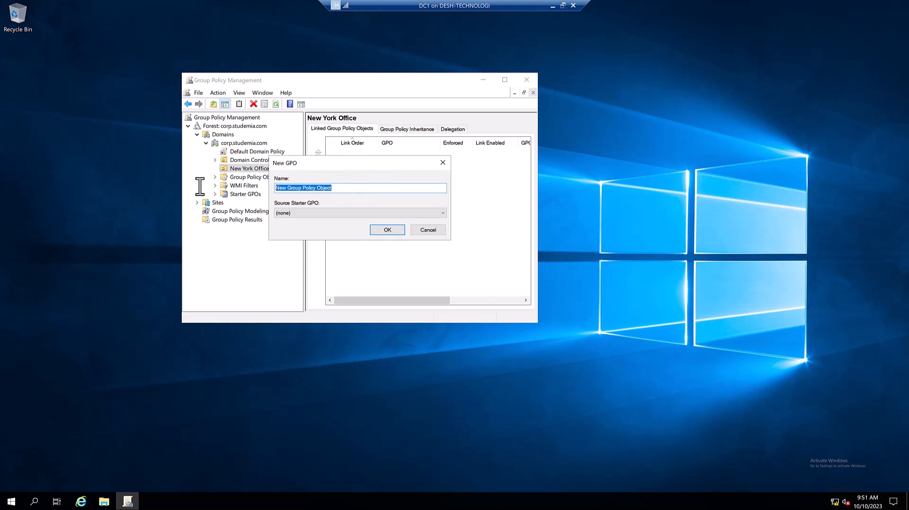
{"action": "type", "text": "Software Deployment policy"}
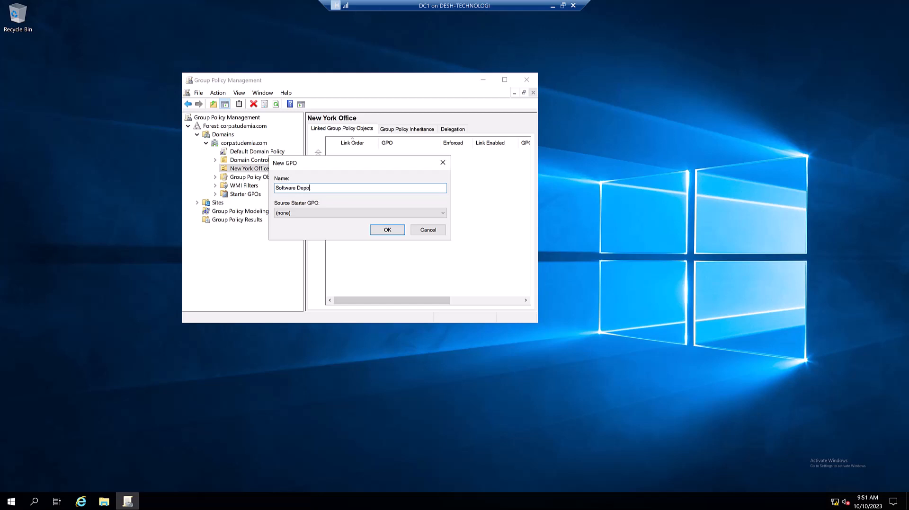
{"action": "left_click", "coordinate": [394, 232]}
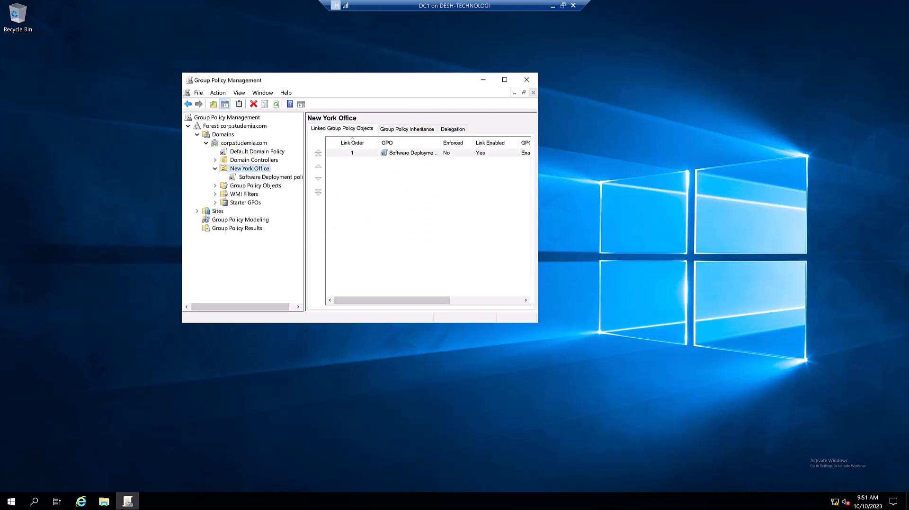
- Open the Software Deployment policy GPO in Group Policy Management Editor
{"action": "left_click", "coordinate": [256, 177]}
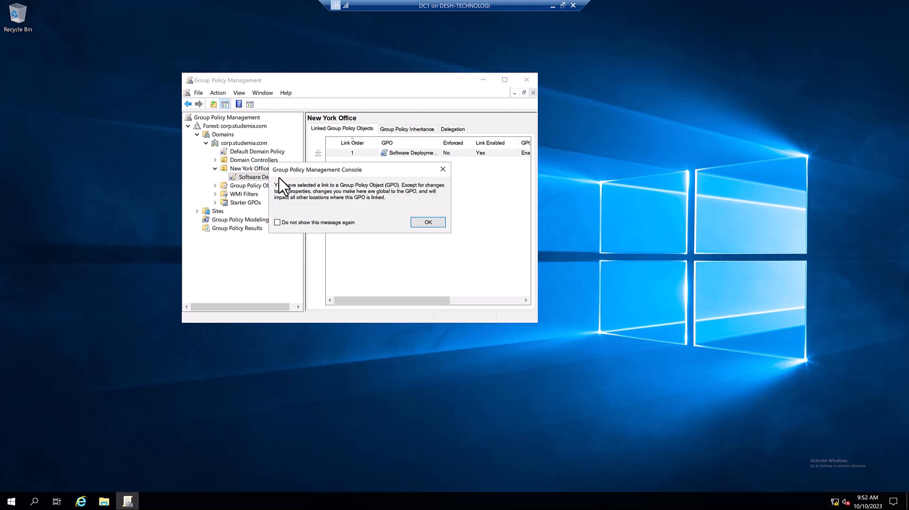
{"action": "left_click", "coordinate": [430, 223]}
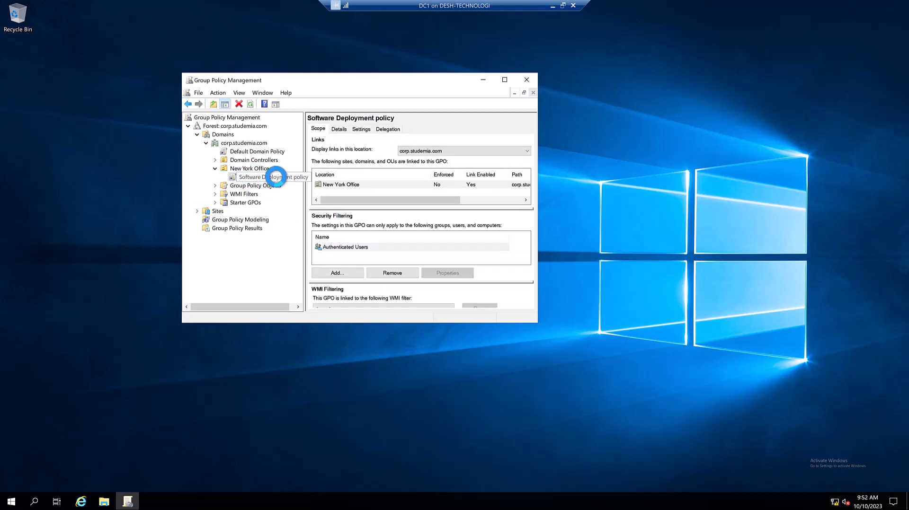
{"action": "right_click", "coordinate": [275, 178]}
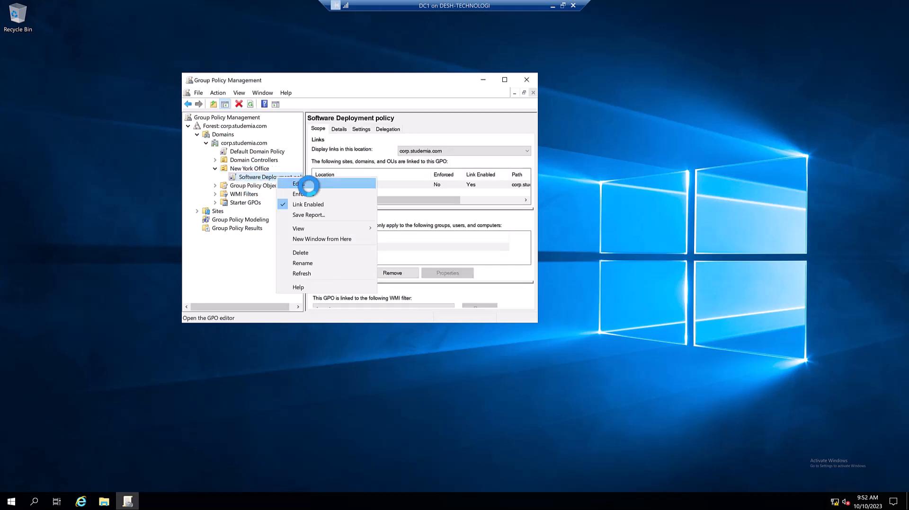
{"action": "left_click", "coordinate": [296, 183]}
{"action": "left_click_drag", "start_coordinate": [230, 44], "coordinate": [374, 144]}
- Navigate to Computer Configuration > Policies > Software Settings > Software installation in the widened editor
{"action": "left_click_drag", "start_coordinate": [449, 81], "coordinate": [893, 259]}
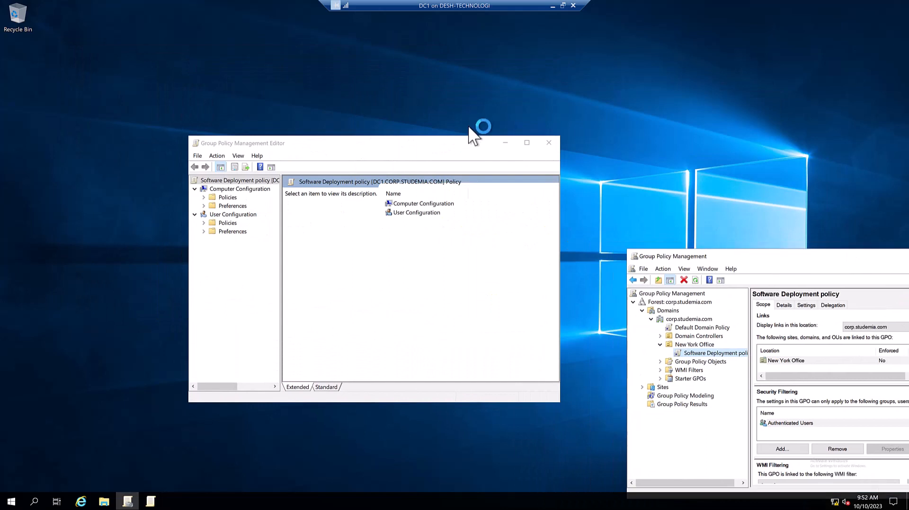
{"action": "left_click_drag", "start_coordinate": [449, 143], "coordinate": [430, 75]}
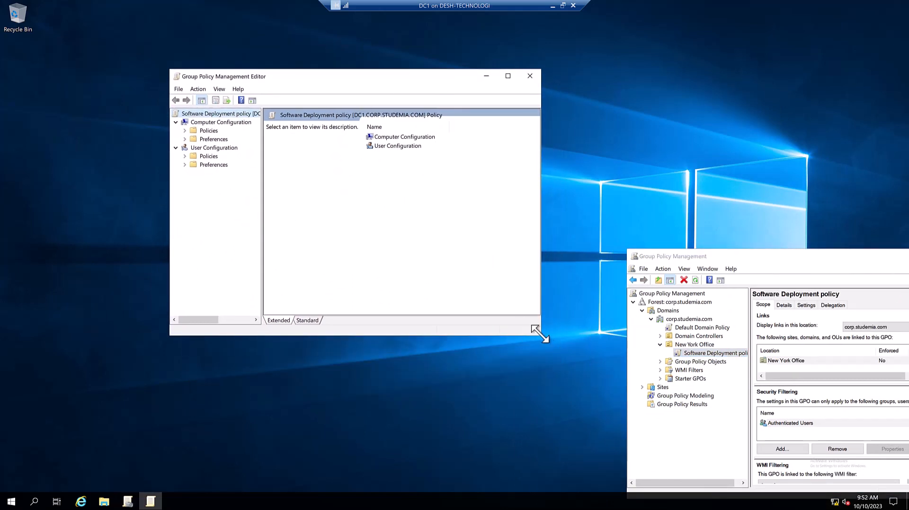
{"action": "left_click_drag", "start_coordinate": [540, 336], "coordinate": [643, 335]}
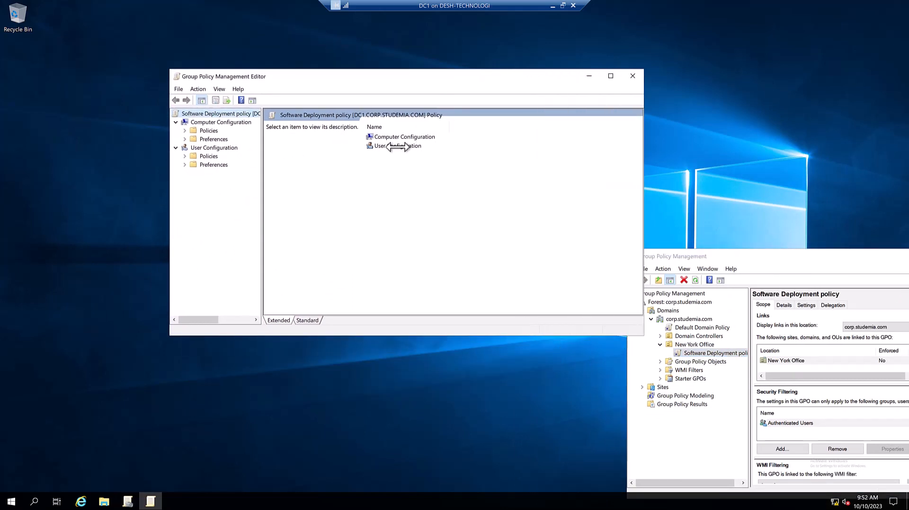
{"action": "left_click", "coordinate": [208, 131]}
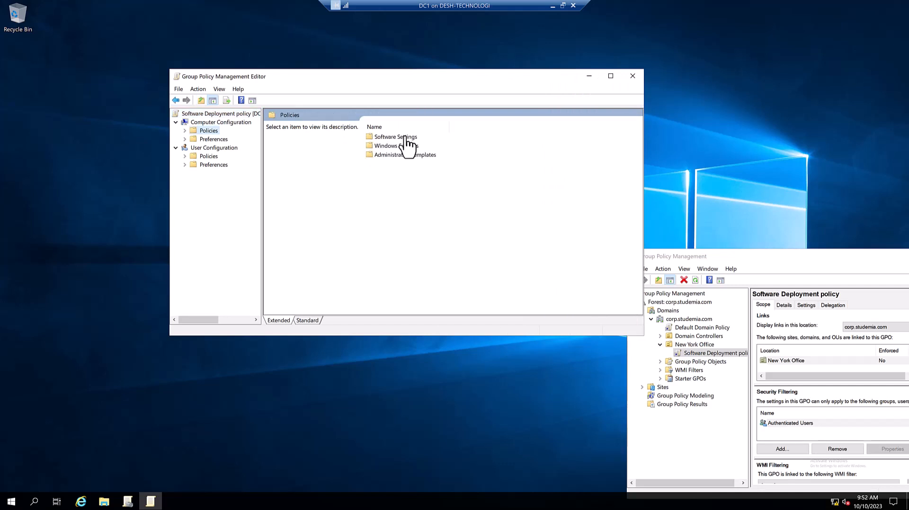
{"action": "left_click", "coordinate": [406, 138]}
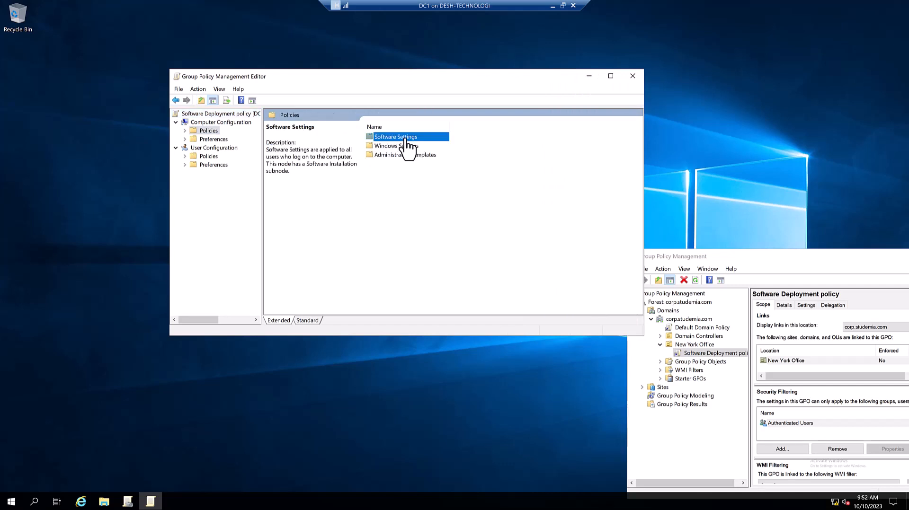
{"action": "double_click", "coordinate": [405, 139]}
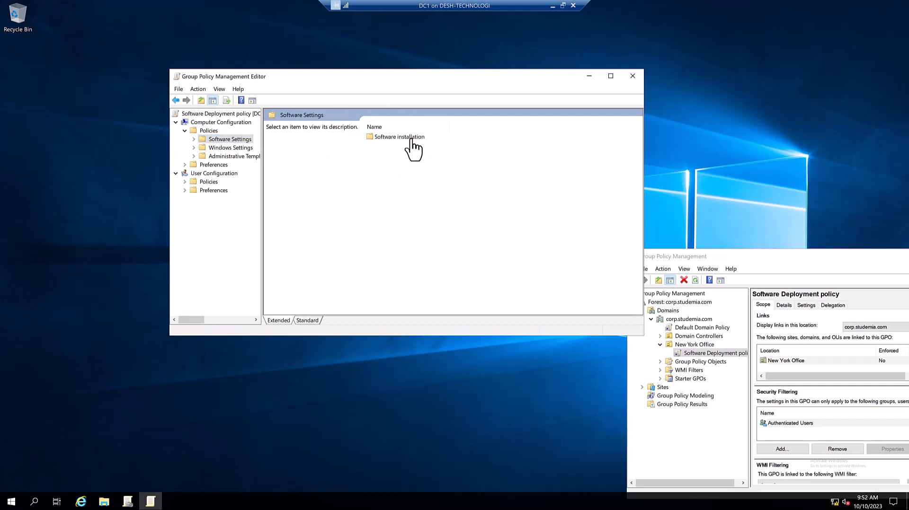
{"action": "double_click", "coordinate": [410, 138]}
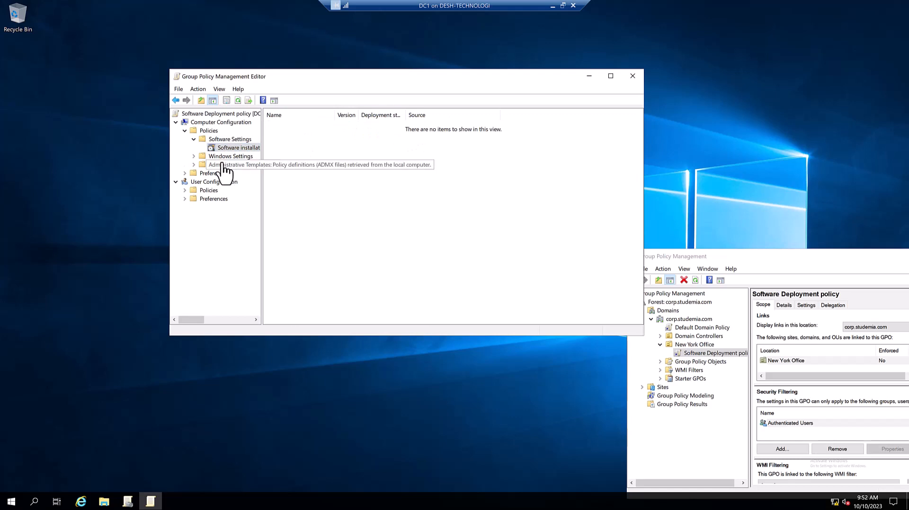
{"action": "right_click", "coordinate": [232, 149]}
- Start adding a new software package and browse to C:\Software Client Repo
{"action": "mouse_move", "coordinate": [261, 155]}
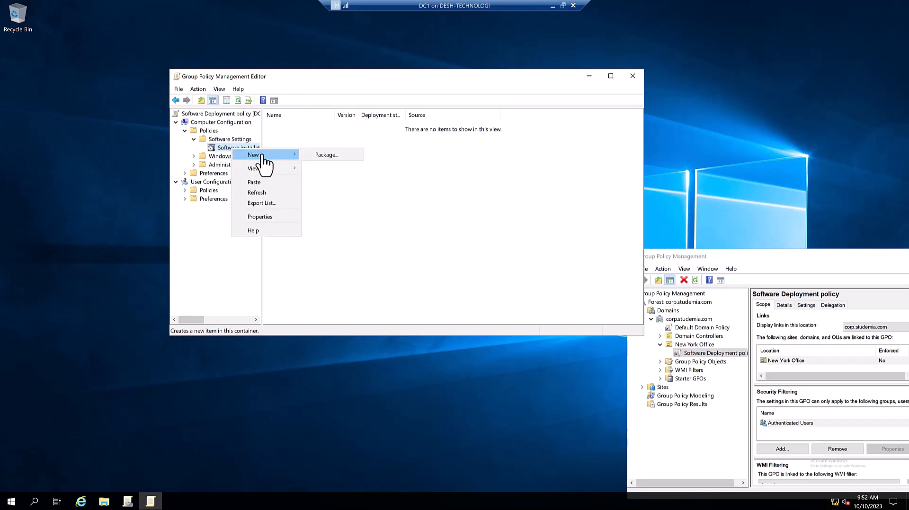
{"action": "left_click", "coordinate": [319, 159]}
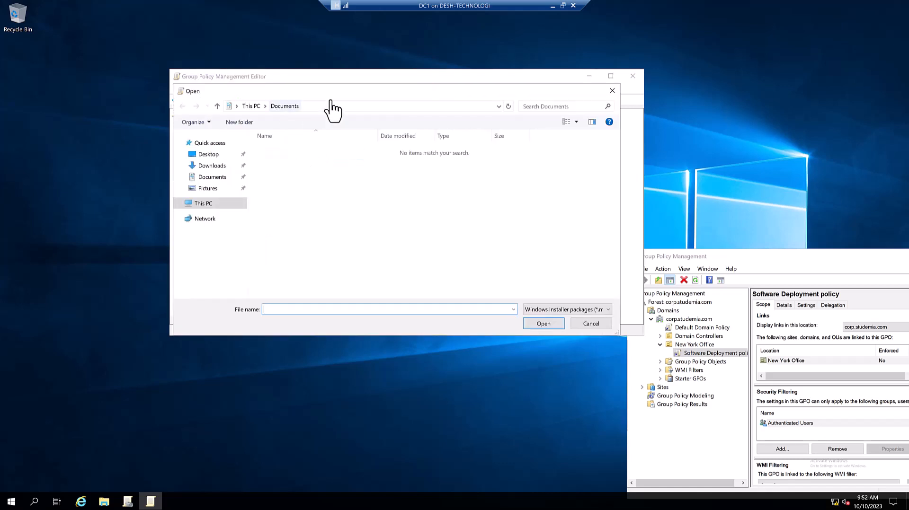
{"action": "left_click", "coordinate": [202, 206]}
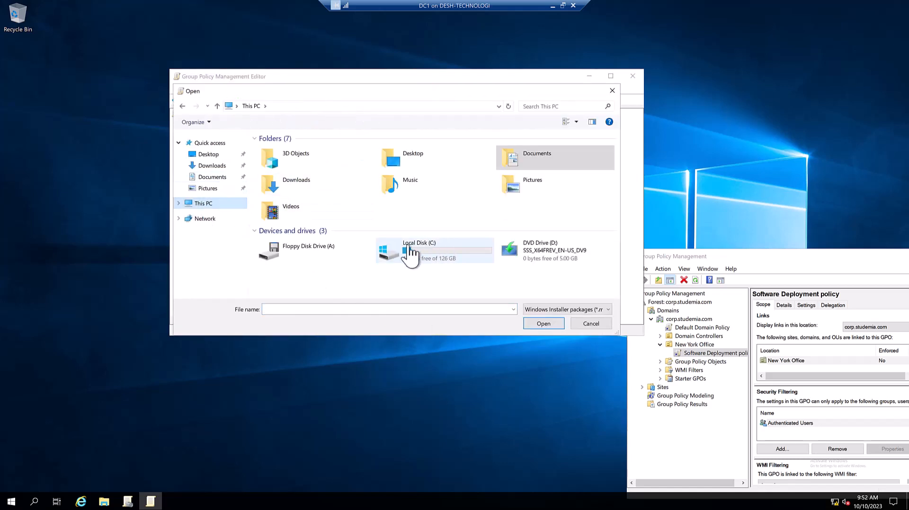
{"action": "double_click", "coordinate": [404, 245]}
{"action": "left_click", "coordinate": [305, 190]}
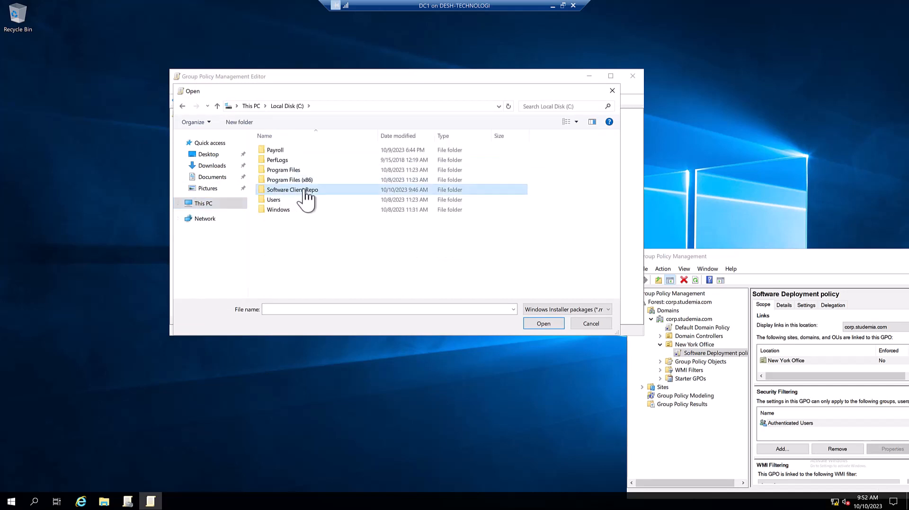
{"action": "double_click", "coordinate": [307, 196]}
- Keep the Windows Installer (.msi) filter and select ZoomInstallerFull as the package
{"action": "left_click", "coordinate": [379, 107]}
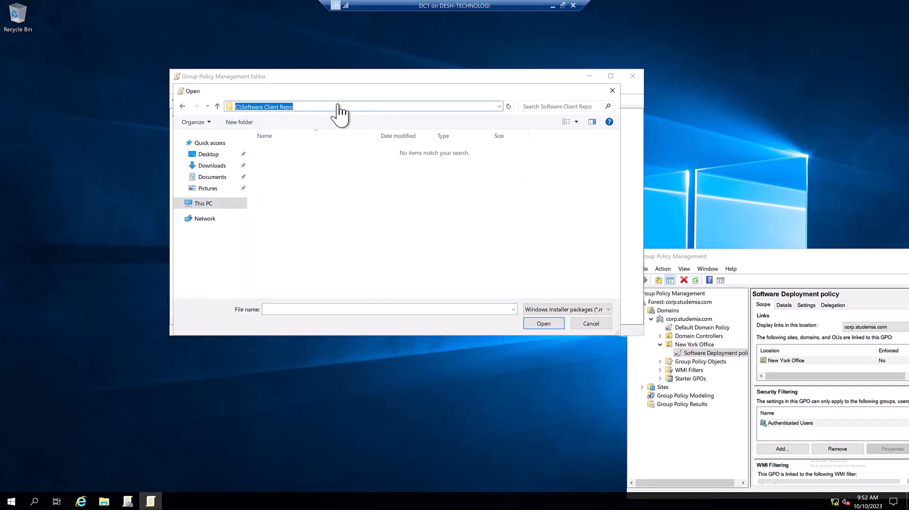
{"action": "left_click", "coordinate": [585, 309]}
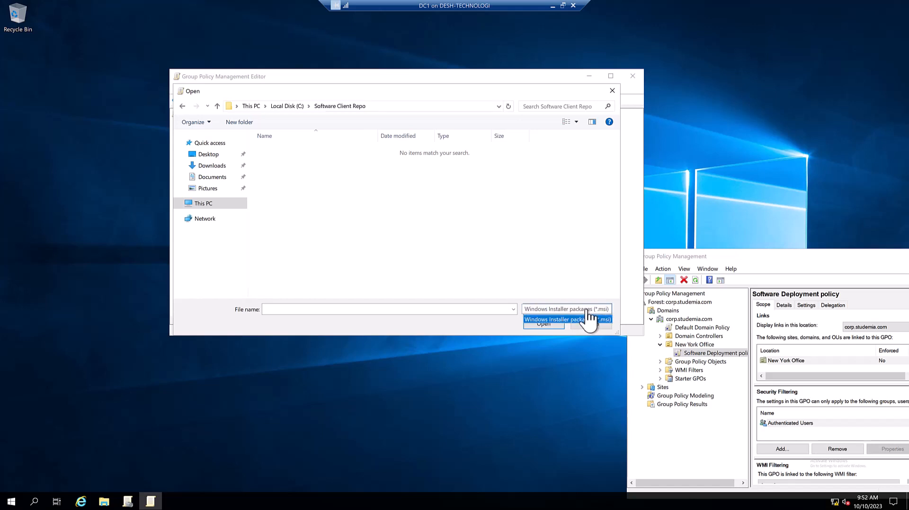
{"action": "left_click", "coordinate": [567, 320]}
{"action": "left_click", "coordinate": [400, 107]}
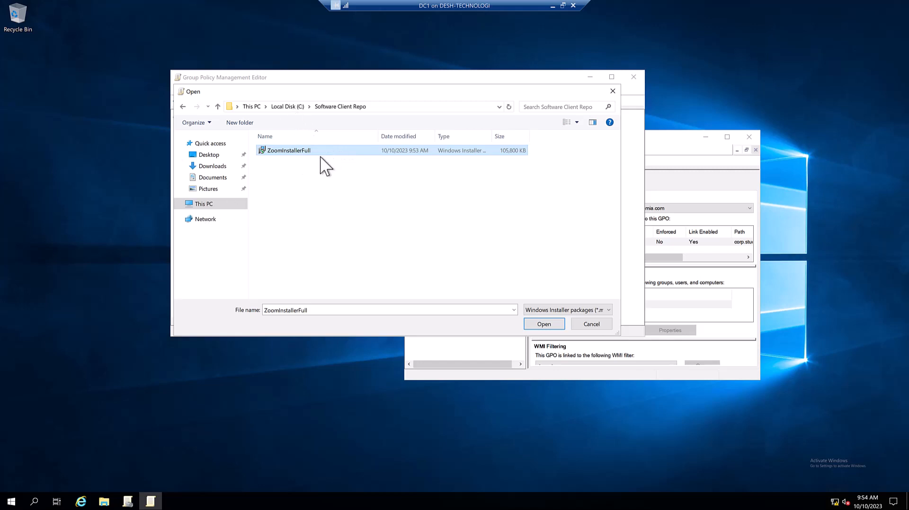
{"action": "left_click", "coordinate": [544, 324]}
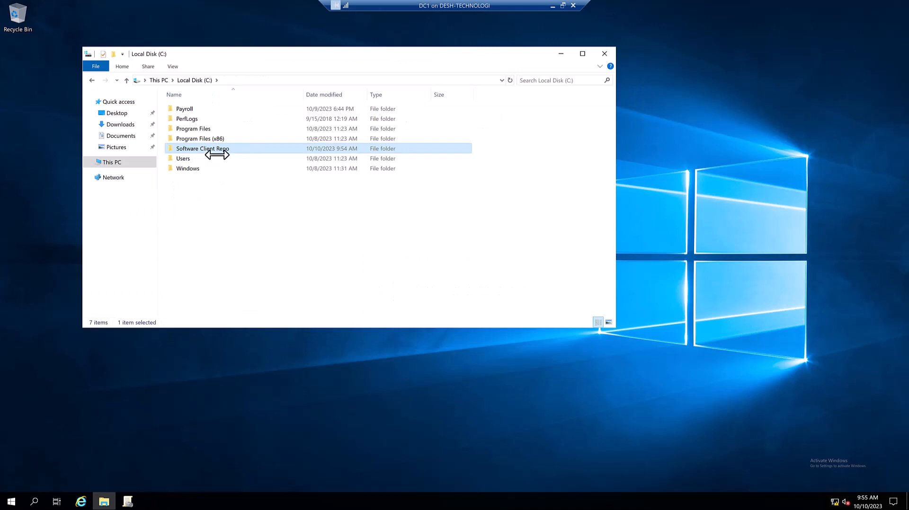
- Begin sharing the Software Client Repo folder from its Sharing properties
{"action": "right_click", "coordinate": [227, 149]}
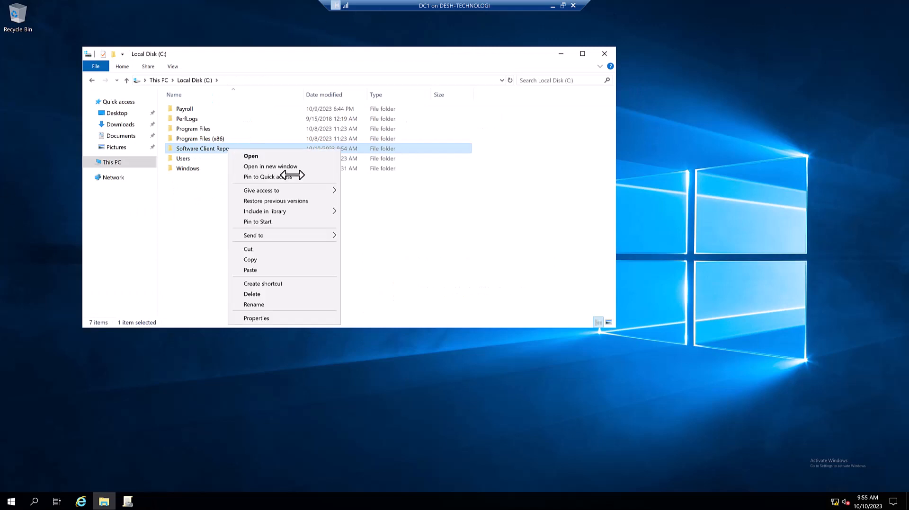
{"action": "left_click", "coordinate": [253, 318]}
{"action": "left_click_drag", "start_coordinate": [578, 261], "coordinate": [408, 118]}
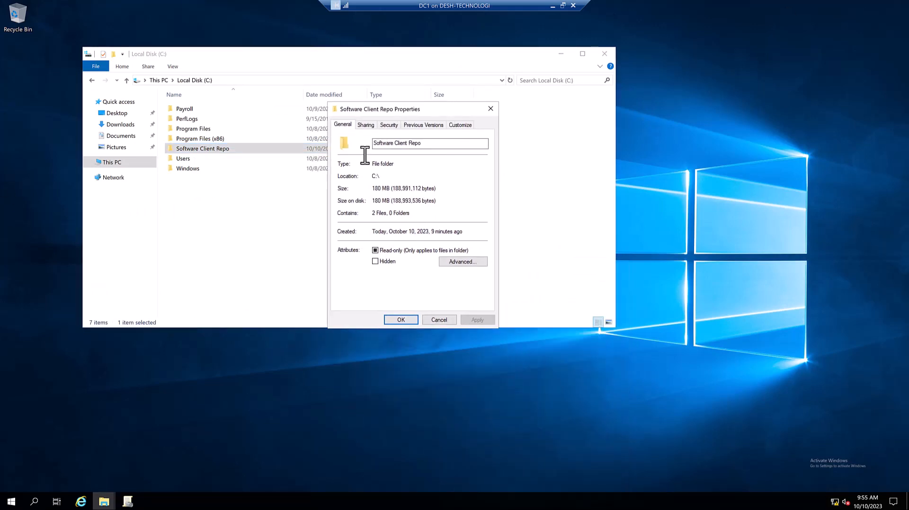
{"action": "left_click", "coordinate": [362, 126]}
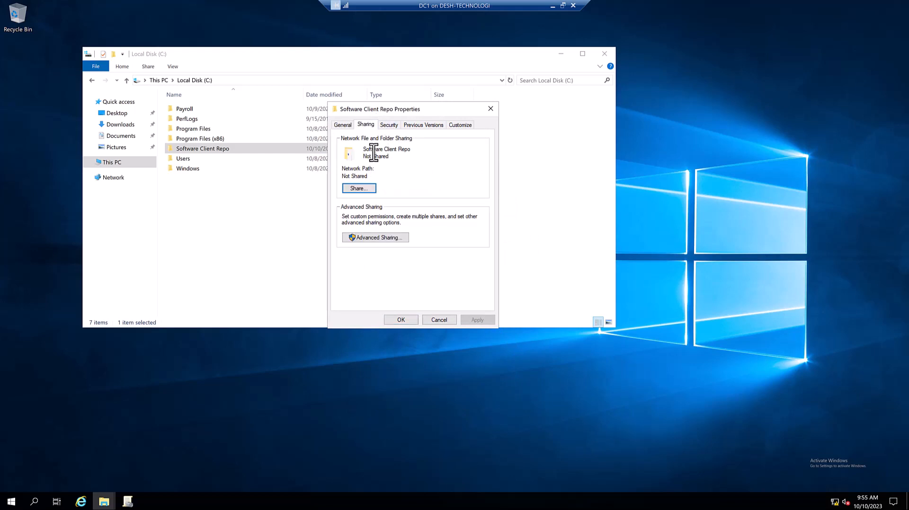
{"action": "left_click", "coordinate": [350, 189]}
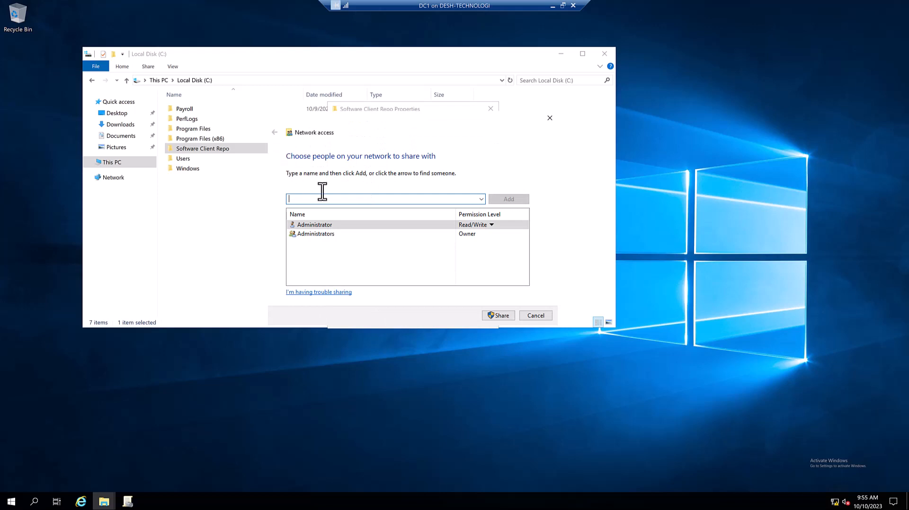
- Share the folder with the Domain Users group at Read permission
{"action": "left_click", "coordinate": [482, 198]}
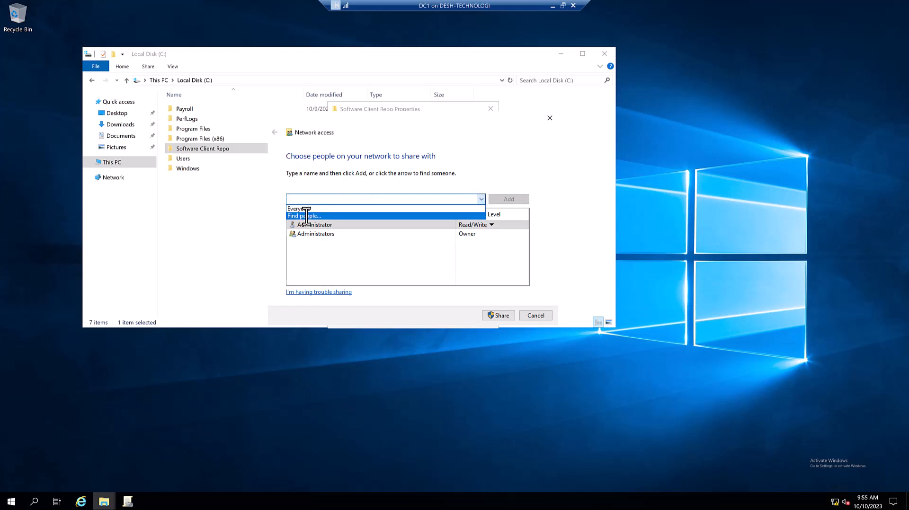
{"action": "left_click", "coordinate": [307, 216]}
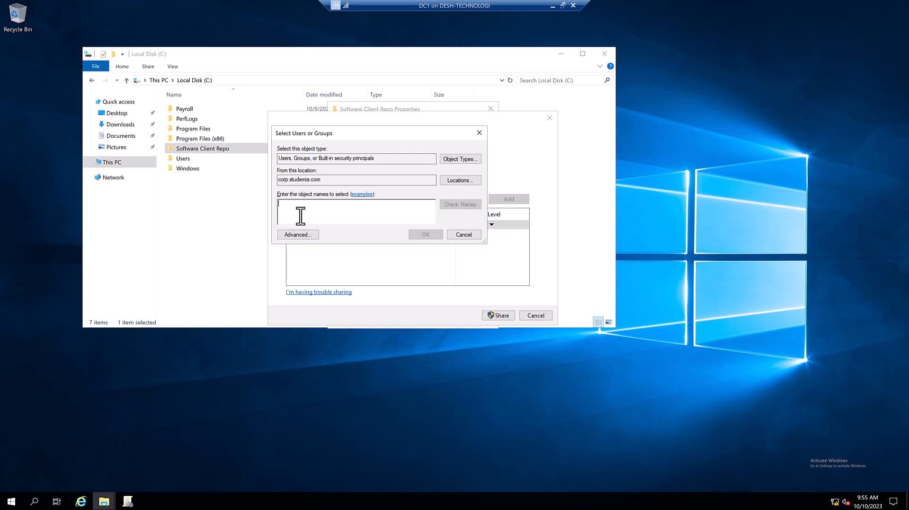
{"action": "type", "text": "domain"}
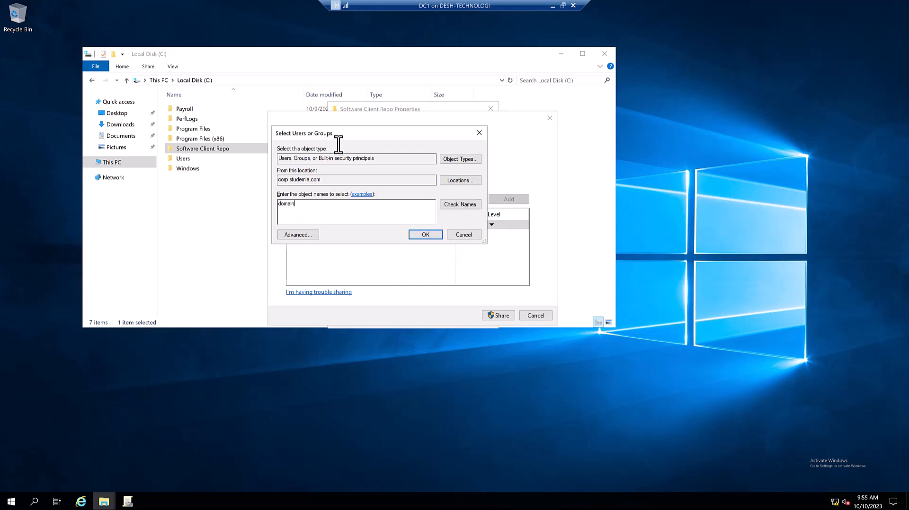
{"action": "left_click", "coordinate": [459, 205]}
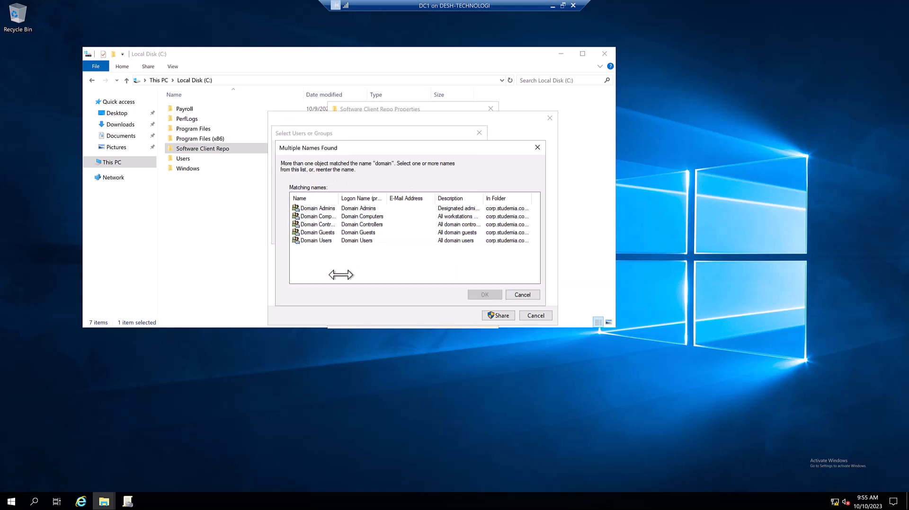
{"action": "left_click", "coordinate": [356, 241]}
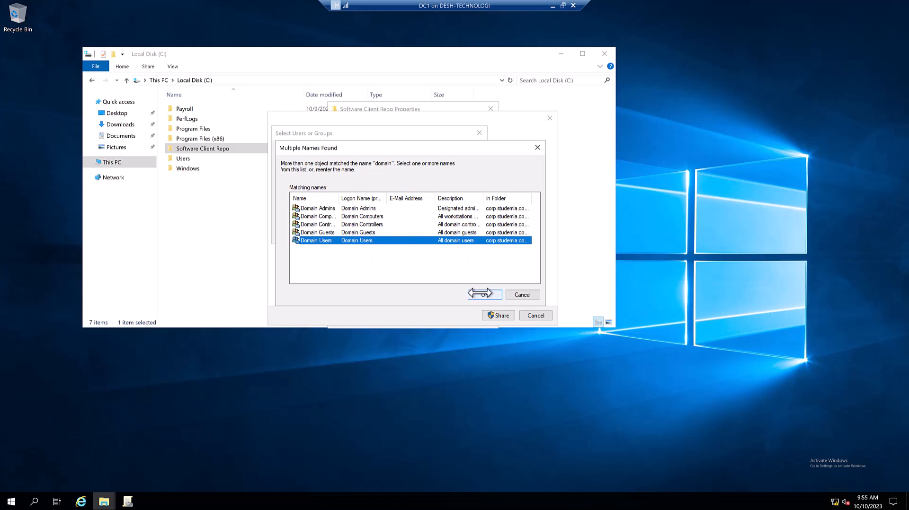
{"action": "left_click", "coordinate": [483, 293]}
{"action": "left_click", "coordinate": [425, 235]}
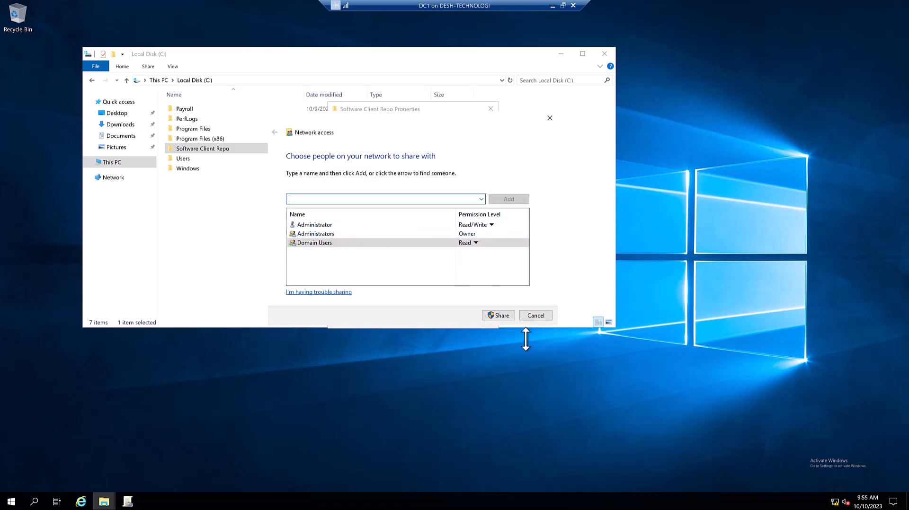
{"action": "left_click", "coordinate": [499, 316]}
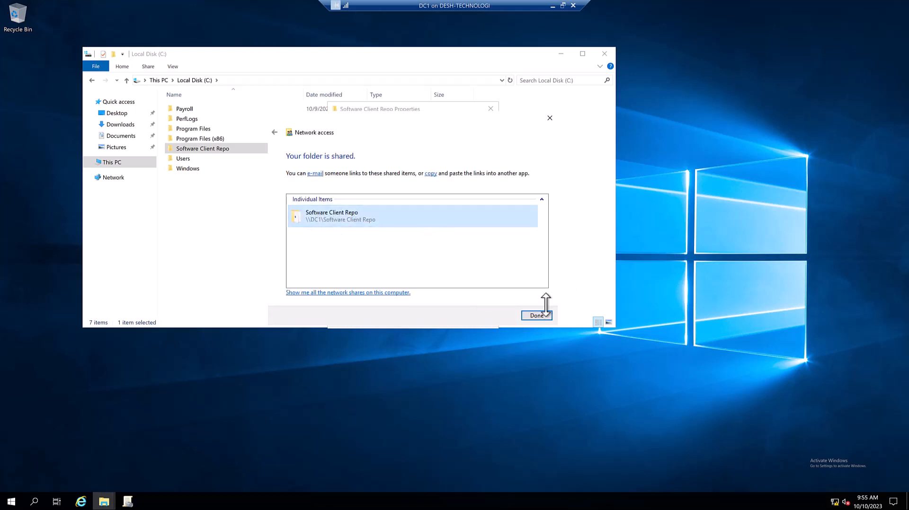
{"action": "left_click", "coordinate": [535, 315]}
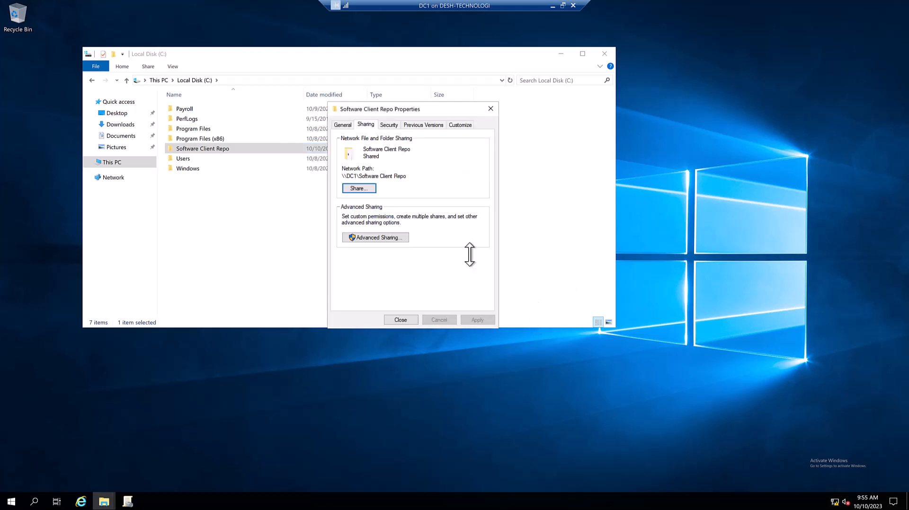
- Copy the folder's network path \\DC1\Software Client Repo
{"action": "left_click_drag", "start_coordinate": [408, 176], "coordinate": [342, 176]}
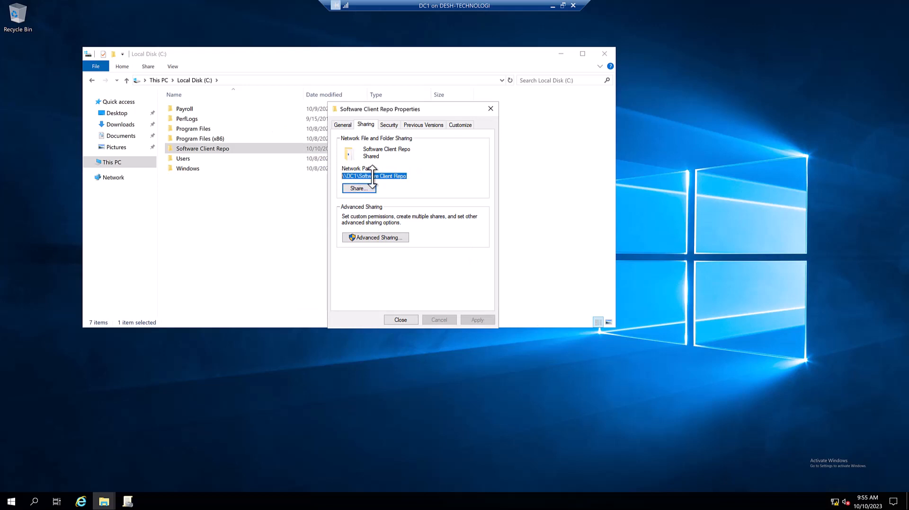
{"action": "right_click", "coordinate": [387, 176]}
{"action": "left_click", "coordinate": [412, 206]}
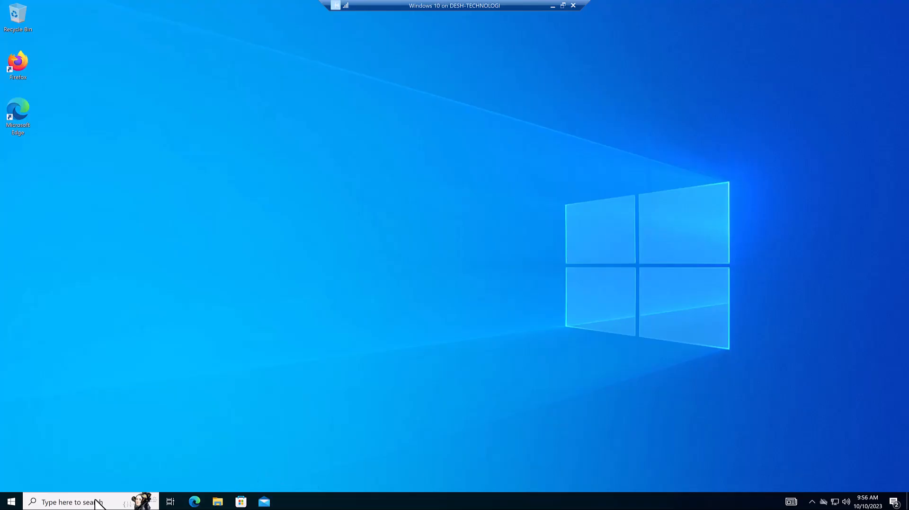
- Run whoami in a cmd Command Prompt to confirm a CORP domain user is signed in
{"action": "left_click", "coordinate": [97, 502]}
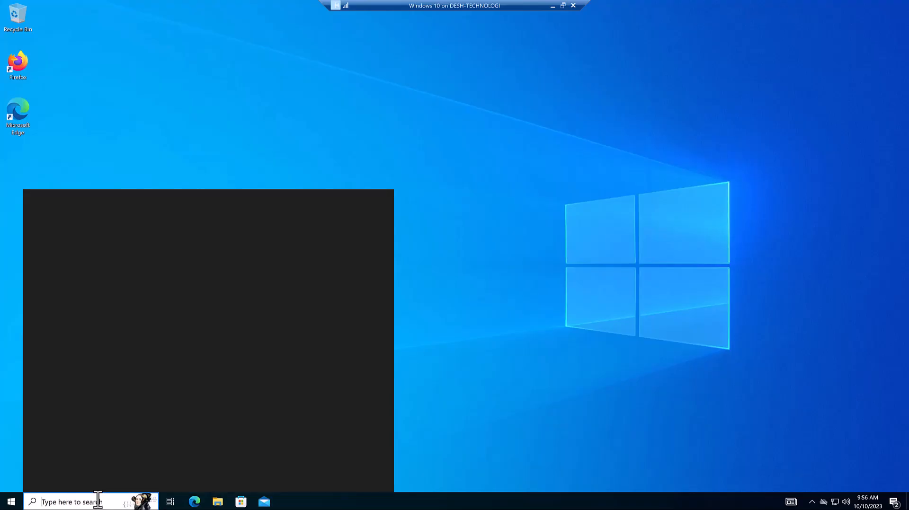
{"action": "type", "text": "cmd"}
{"action": "key", "text": "Return"}
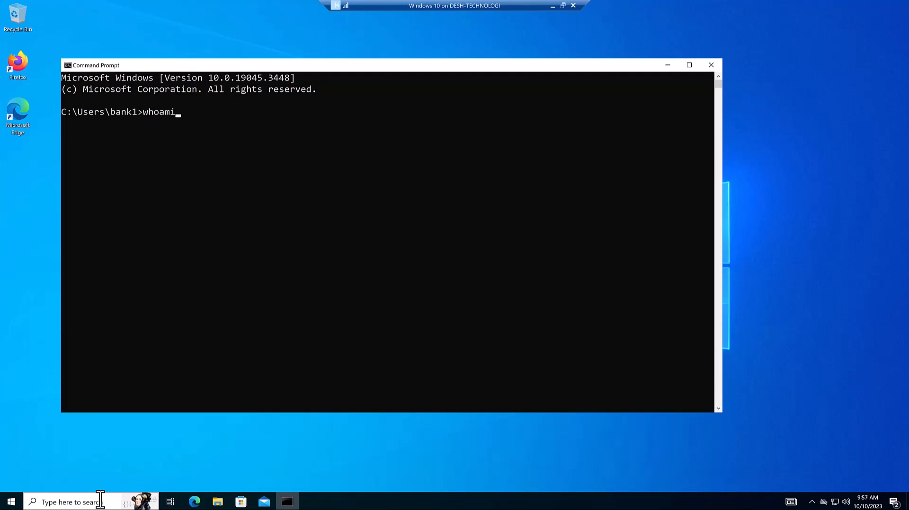
{"action": "type", "text": "whoami"}
{"action": "key", "text": "Return"}
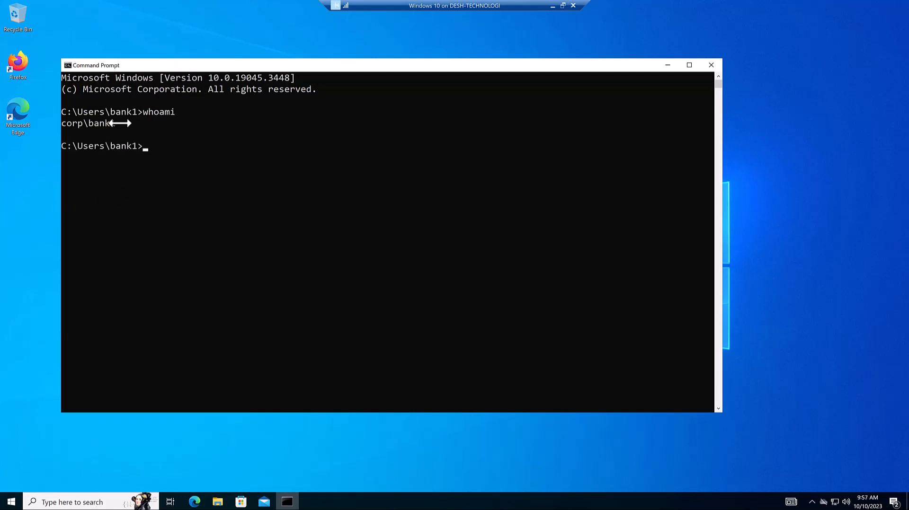
{"action": "left_click_drag", "start_coordinate": [126, 124], "coordinate": [55, 115]}
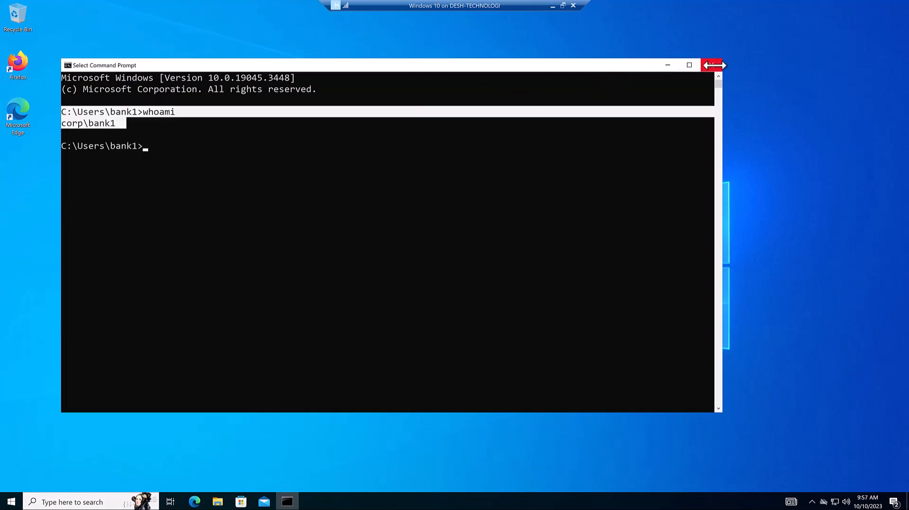
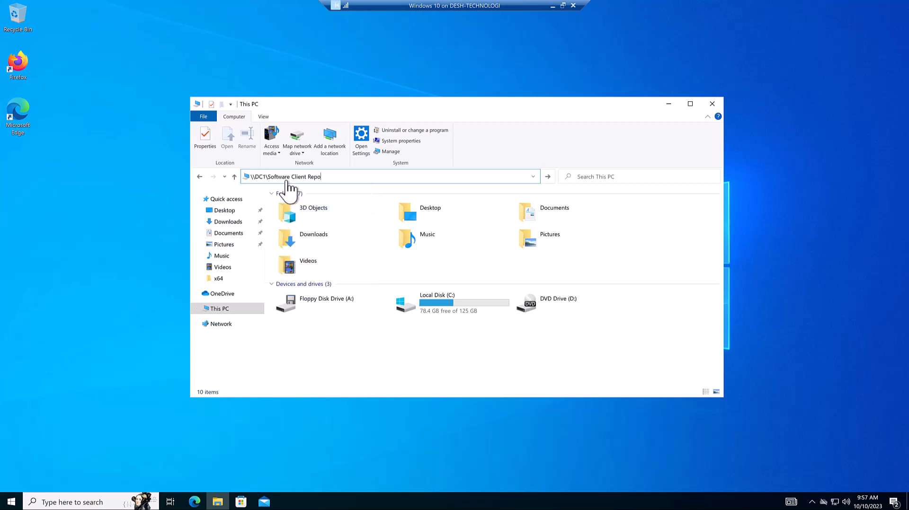
- Open the \\DC1\Software Client Repo share and confirm the ZoomInstallerFull.msi installer is reachable
{"action": "left_click", "coordinate": [548, 177]}
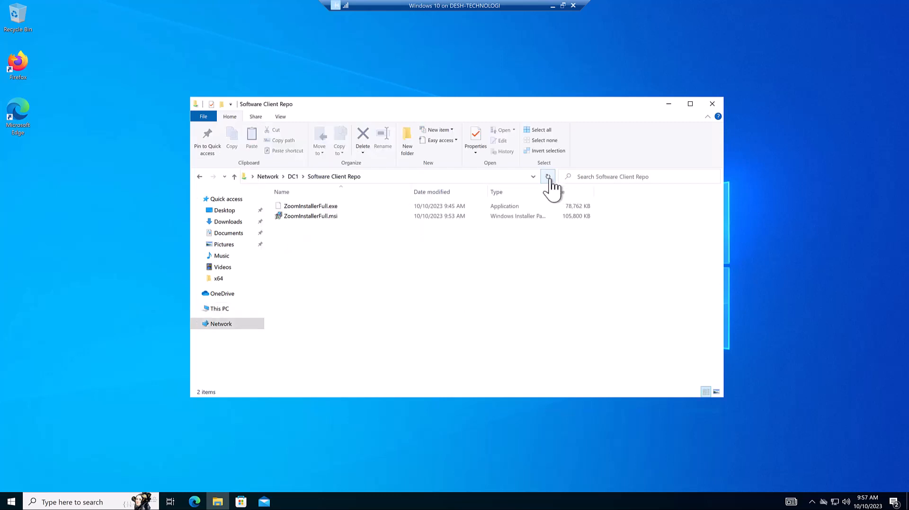
{"action": "left_click", "coordinate": [336, 218]}
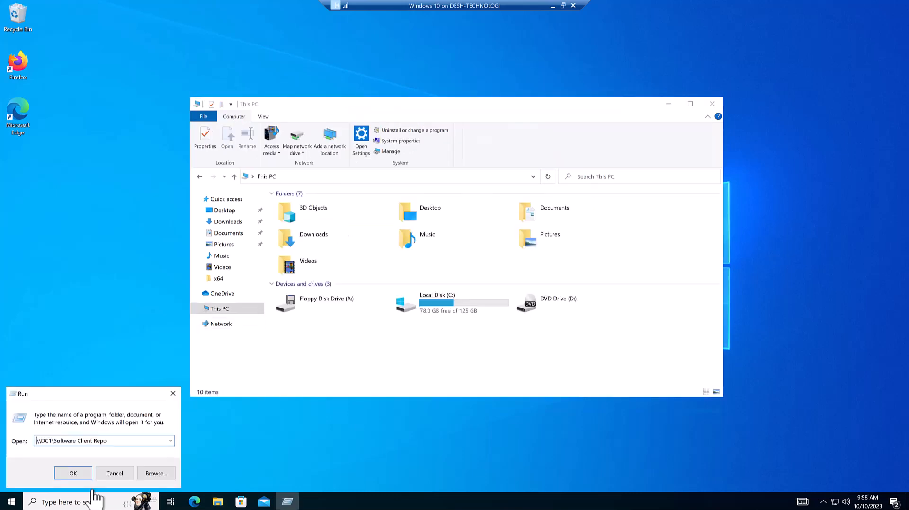
{"action": "left_click", "coordinate": [73, 474]}
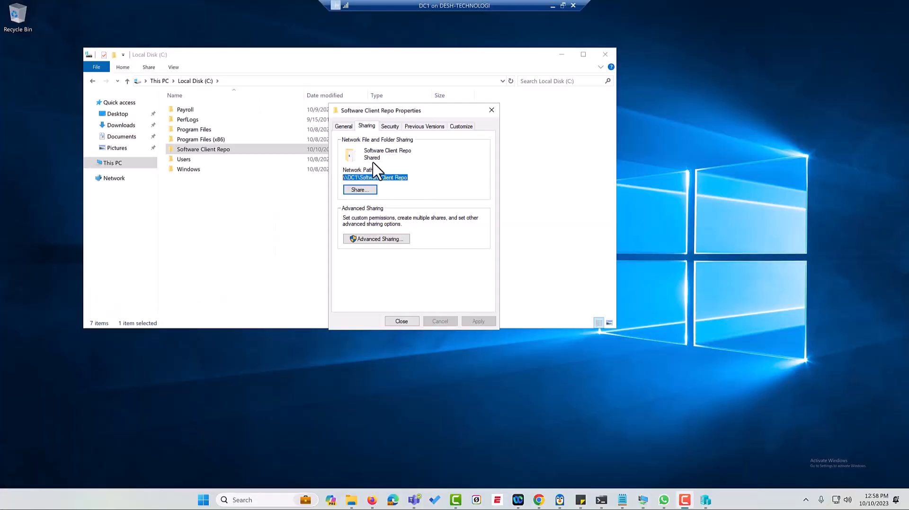
- Close the Software Client Repo Properties dialog and DC1's File Explorer window
{"action": "left_click", "coordinate": [401, 322]}
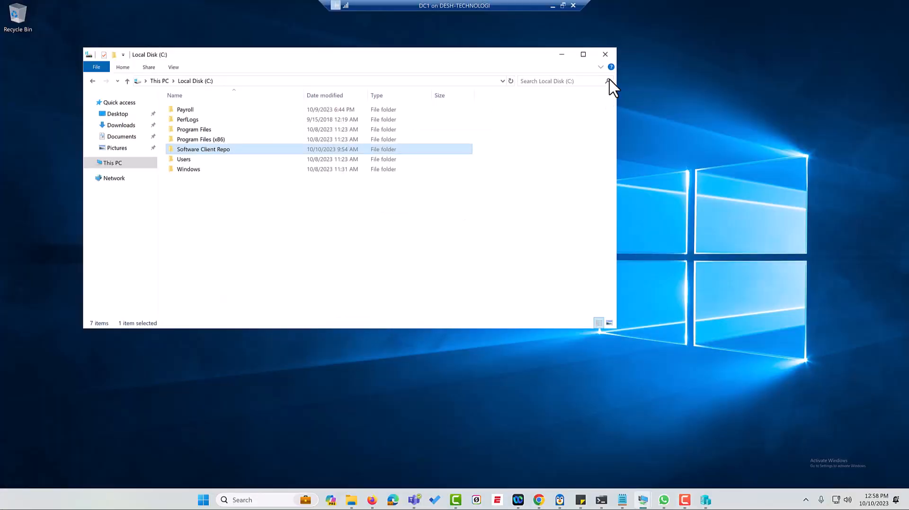
{"action": "left_click", "coordinate": [604, 54]}
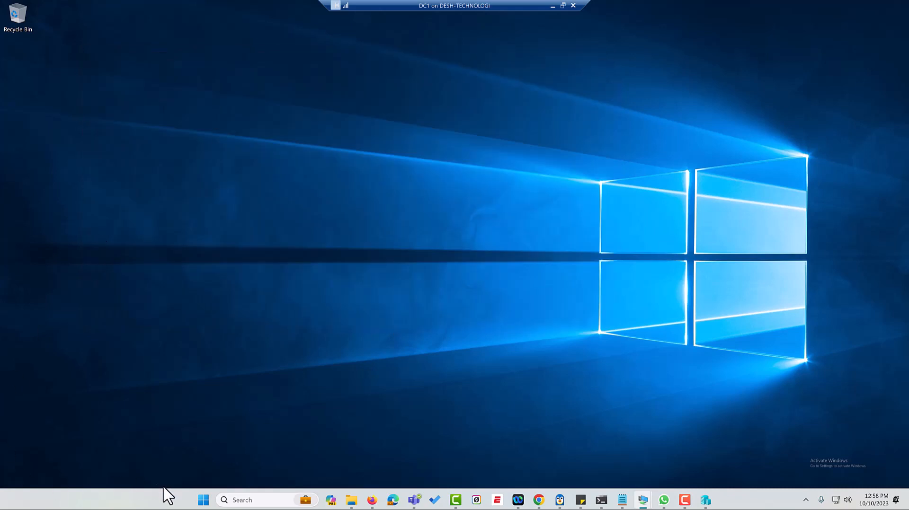
{"action": "left_click", "coordinate": [201, 501]}
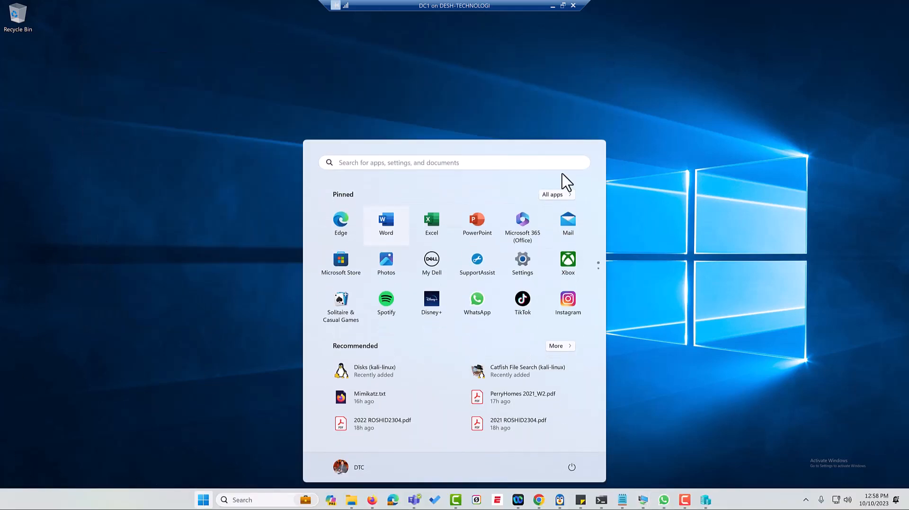
{"action": "left_click", "coordinate": [712, 146]}
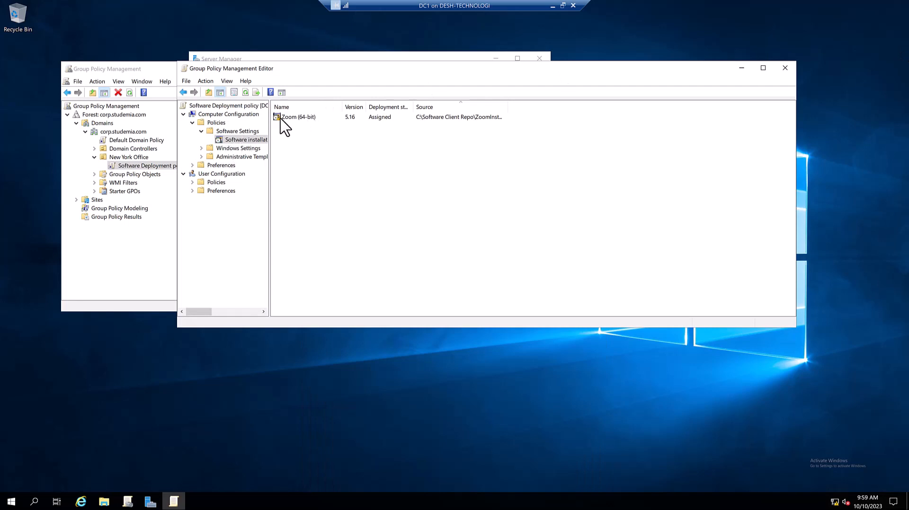
- Set the Software Deployment link on New York Office to Enforced, then launch Active Directory Users and Computers
{"action": "left_click", "coordinate": [414, 119]}
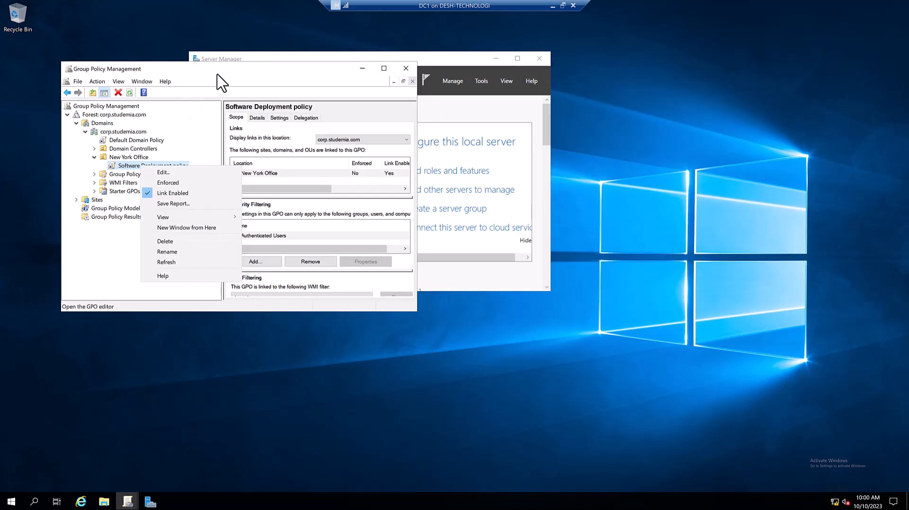
{"action": "left_click", "coordinate": [217, 74]}
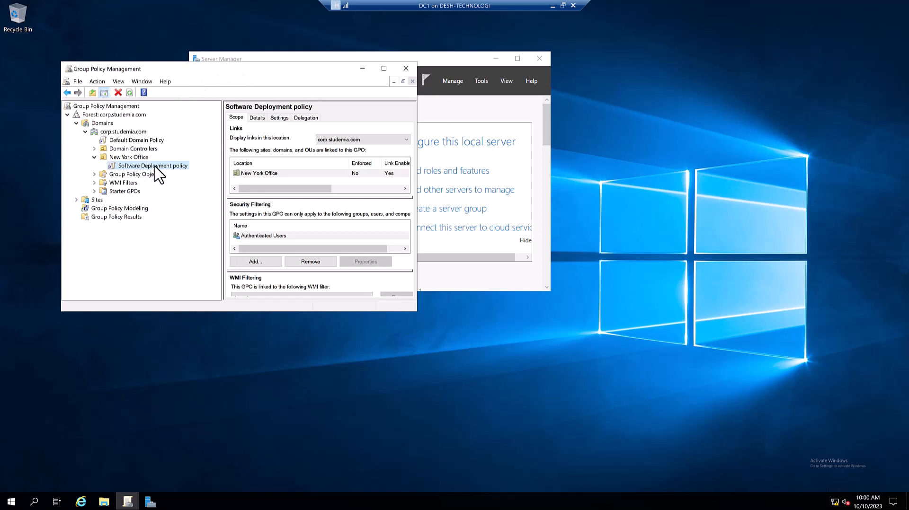
{"action": "right_click", "coordinate": [156, 167]}
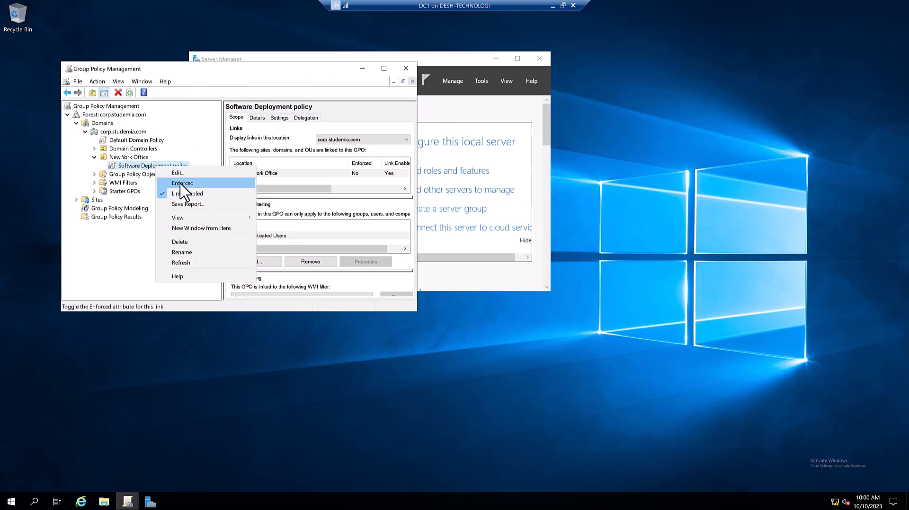
{"action": "left_click", "coordinate": [182, 185]}
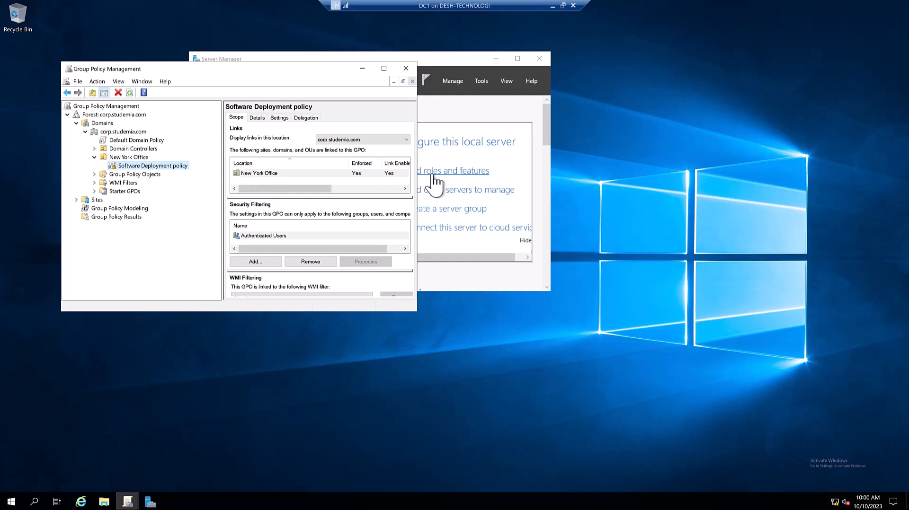
{"action": "left_click", "coordinate": [483, 81]}
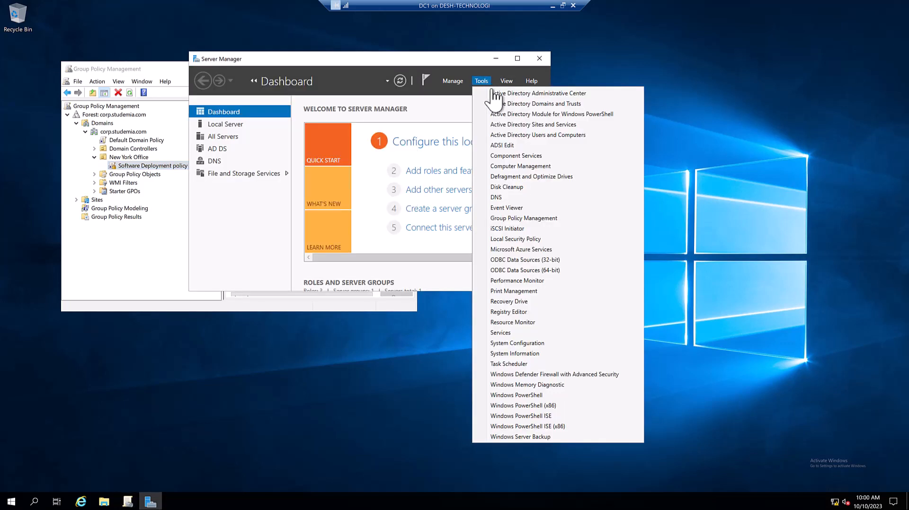
{"action": "left_click", "coordinate": [530, 135]}
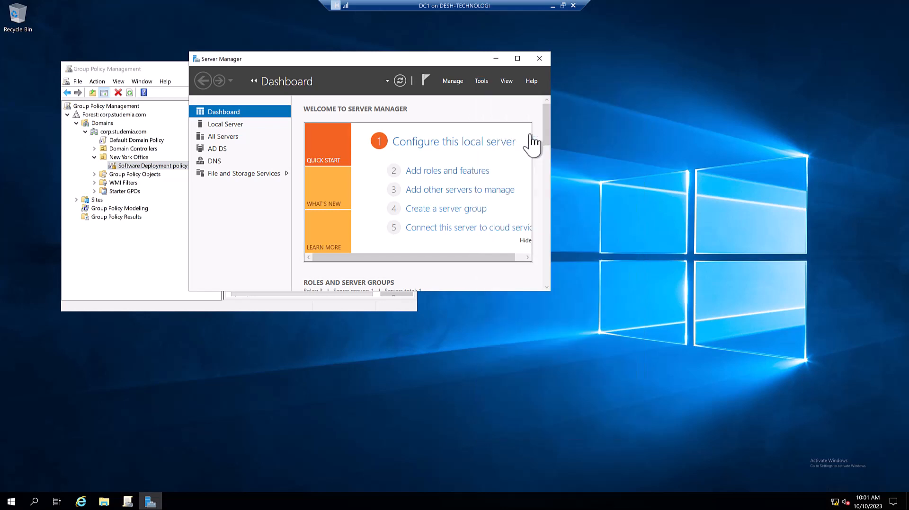
- Move the STUDENT-PC01 computer from Computers into the New York Office OU
{"action": "left_click", "coordinate": [97, 156]}
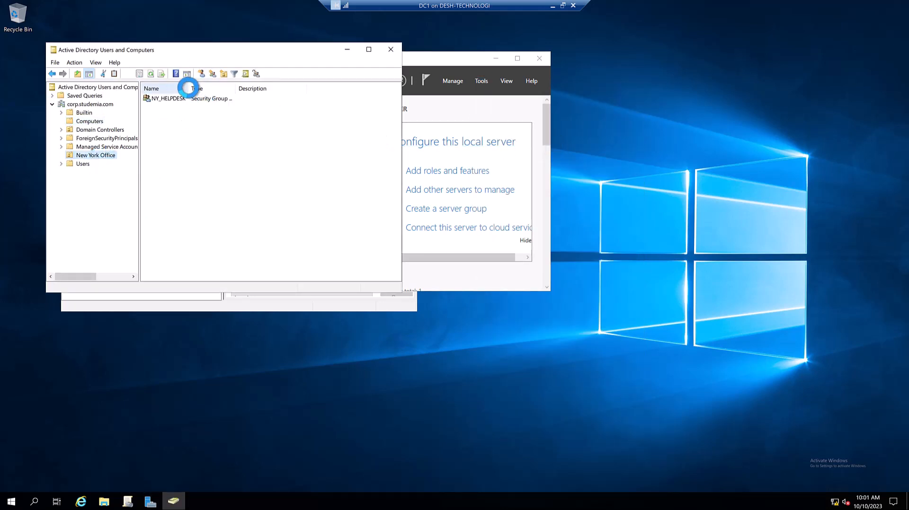
{"action": "left_click_drag", "start_coordinate": [188, 87], "coordinate": [252, 88]}
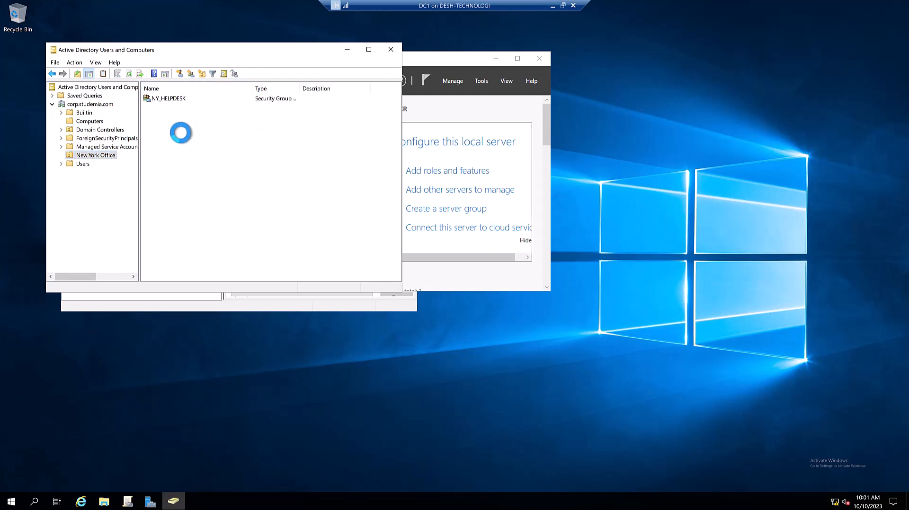
{"action": "left_click", "coordinate": [86, 120]}
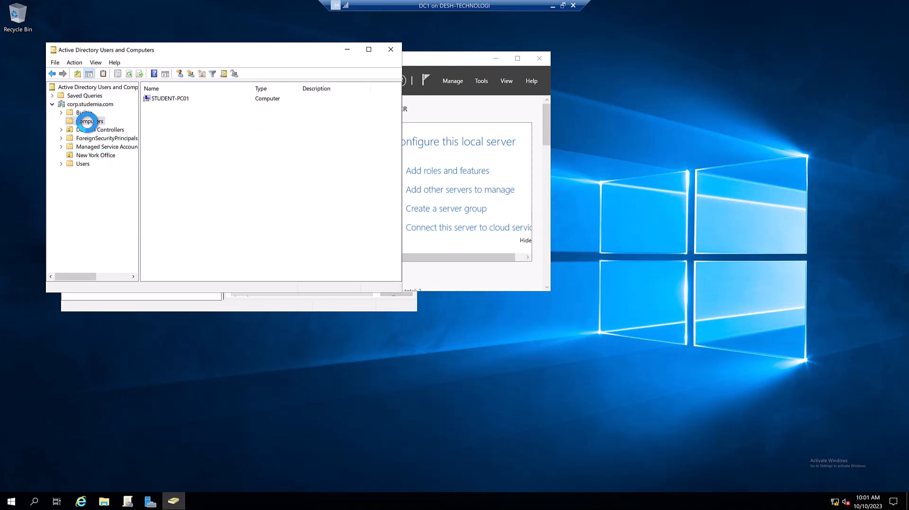
{"action": "left_click", "coordinate": [183, 99]}
{"action": "right_click", "coordinate": [182, 97]}
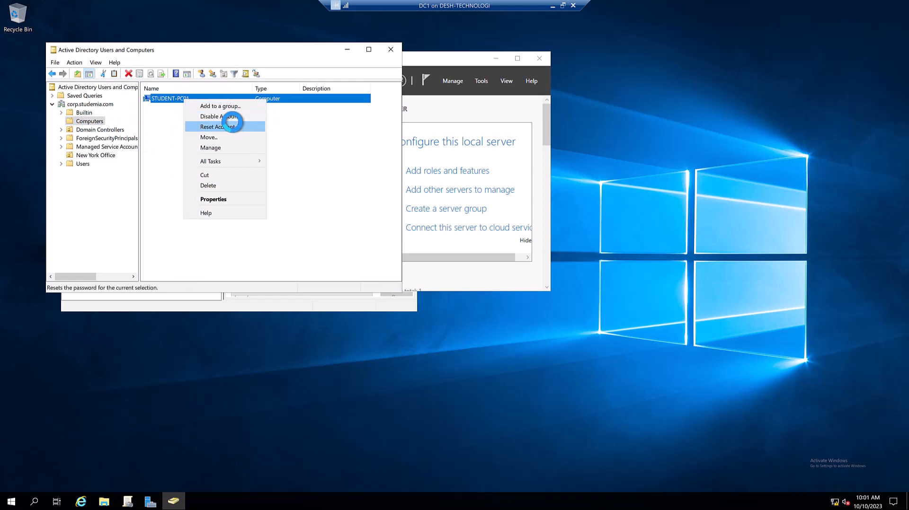
{"action": "left_click", "coordinate": [207, 137]}
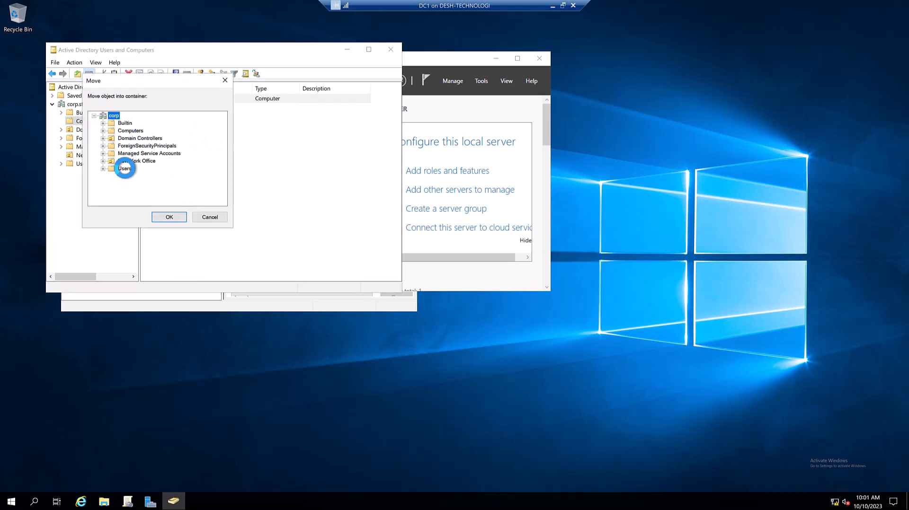
{"action": "left_click", "coordinate": [112, 161]}
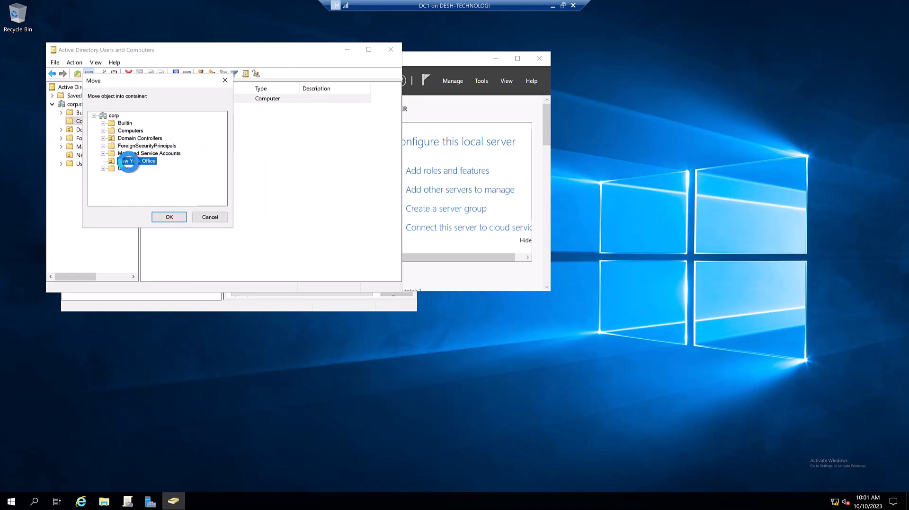
{"action": "left_click", "coordinate": [176, 216]}
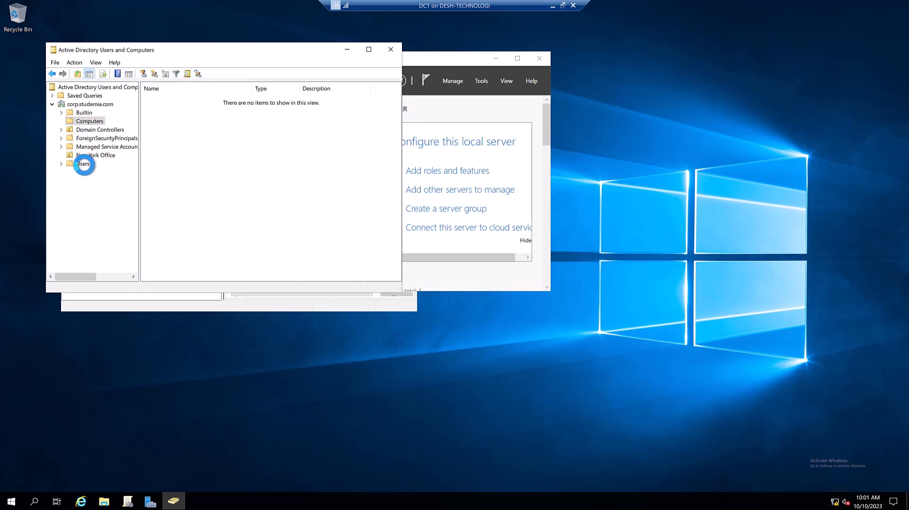
- Verify STUDENT-PC01 appears in New York Office, then close Active Directory Users and Computers and Server Manager
{"action": "left_click", "coordinate": [94, 158]}
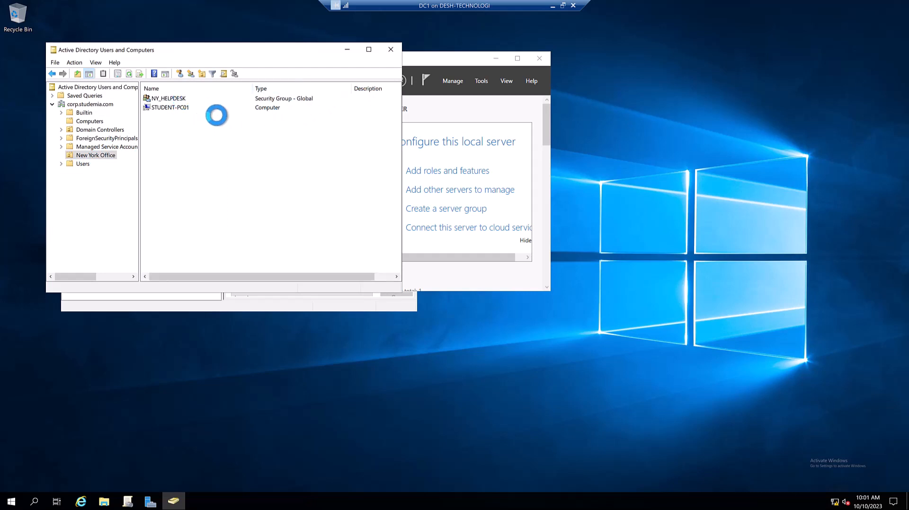
{"action": "left_click", "coordinate": [395, 50]}
{"action": "left_click", "coordinate": [539, 57]}
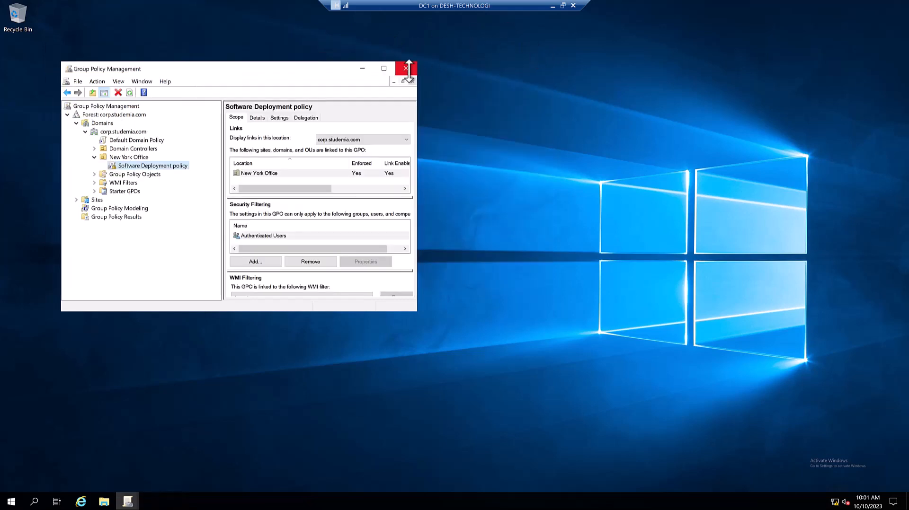
- Run gpupdate /force on the client and answer Y to restart it
{"action": "left_click", "coordinate": [407, 69]}
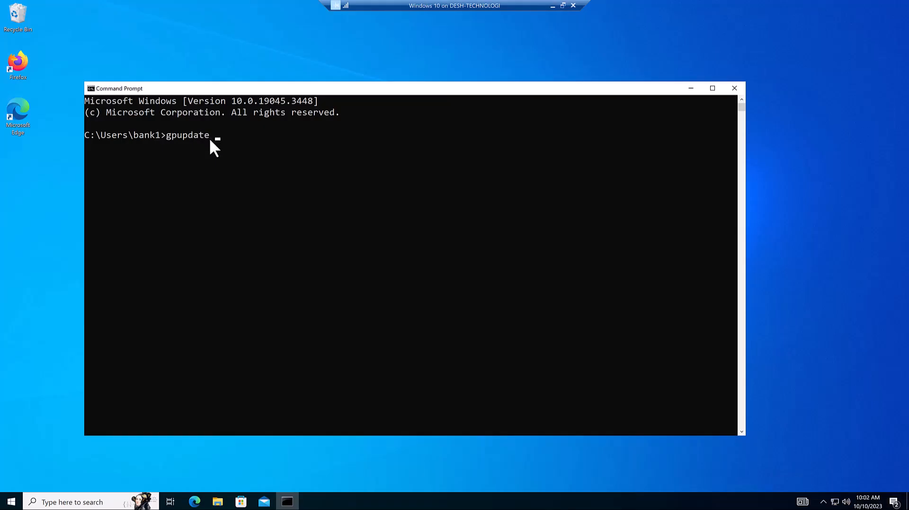
{"action": "type", "text": "orce"}
{"action": "key", "text": "Return"}
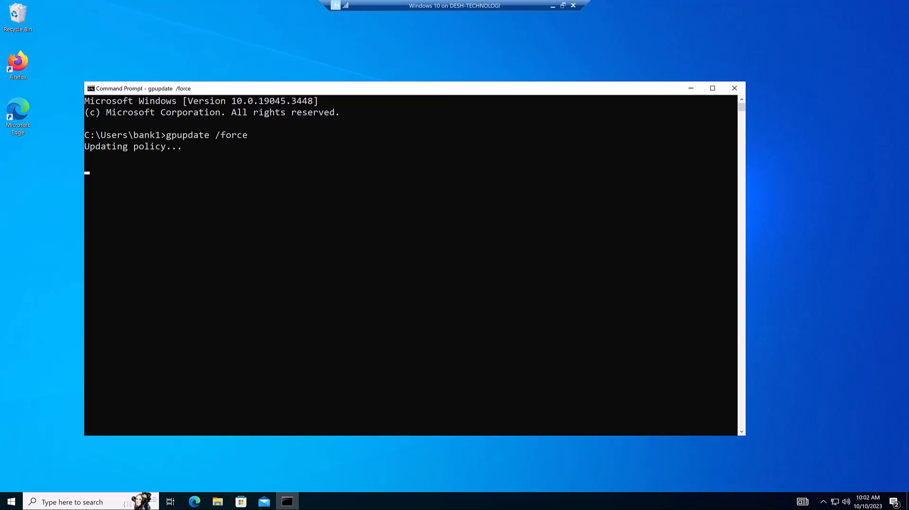
{"action": "left_click", "coordinate": [201, 333]}
{"action": "type", "text": "y"}
{"action": "key", "text": "Return"}
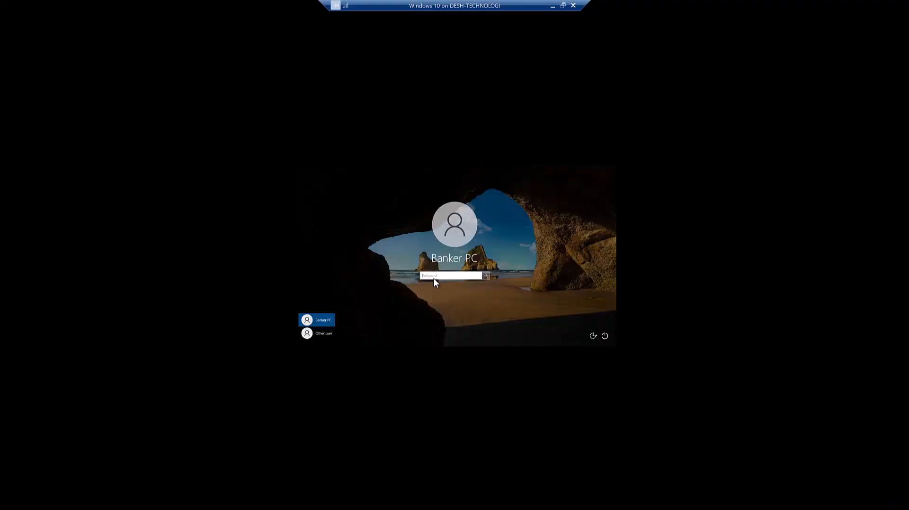
- Sign back in to the restarted client with the account password and return to the desktop
{"action": "type", "text": "********"}
{"action": "key", "text": "Return"}
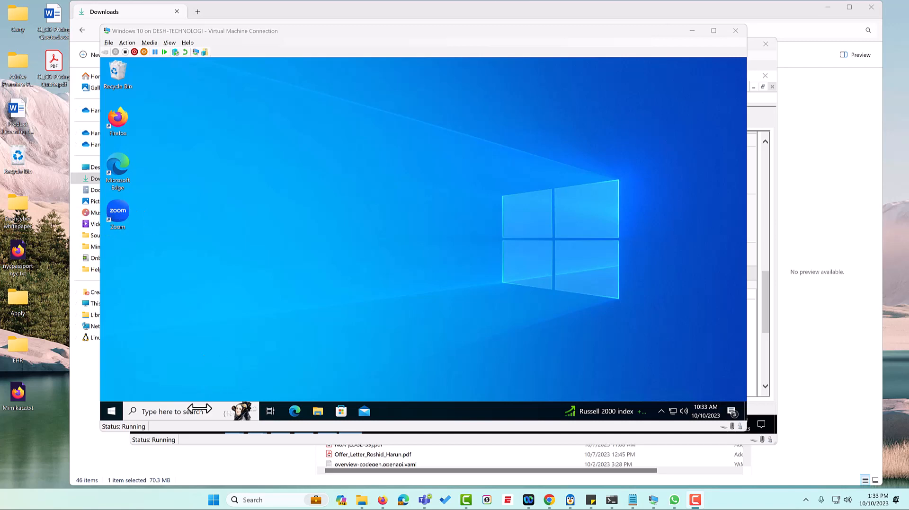
{"action": "left_click", "coordinate": [153, 412]}
{"action": "type", "text": "con"}
{"action": "key", "text": "Escape"}
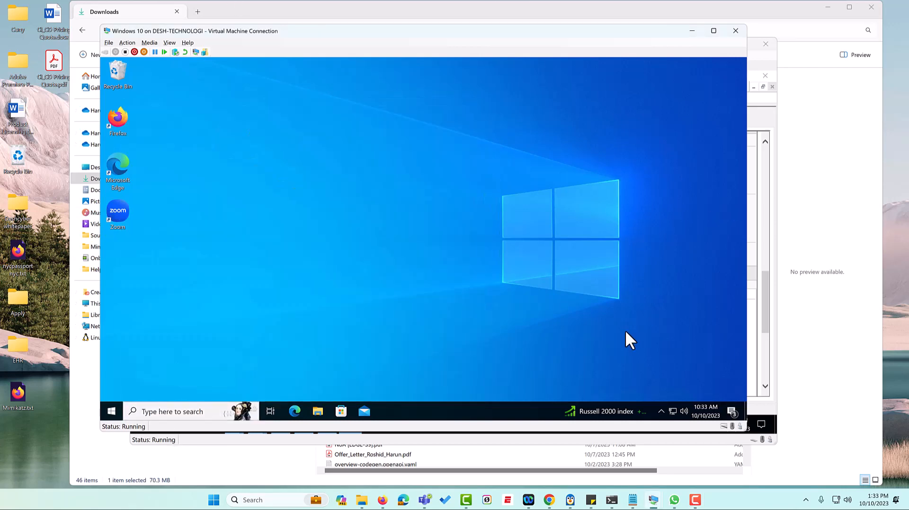